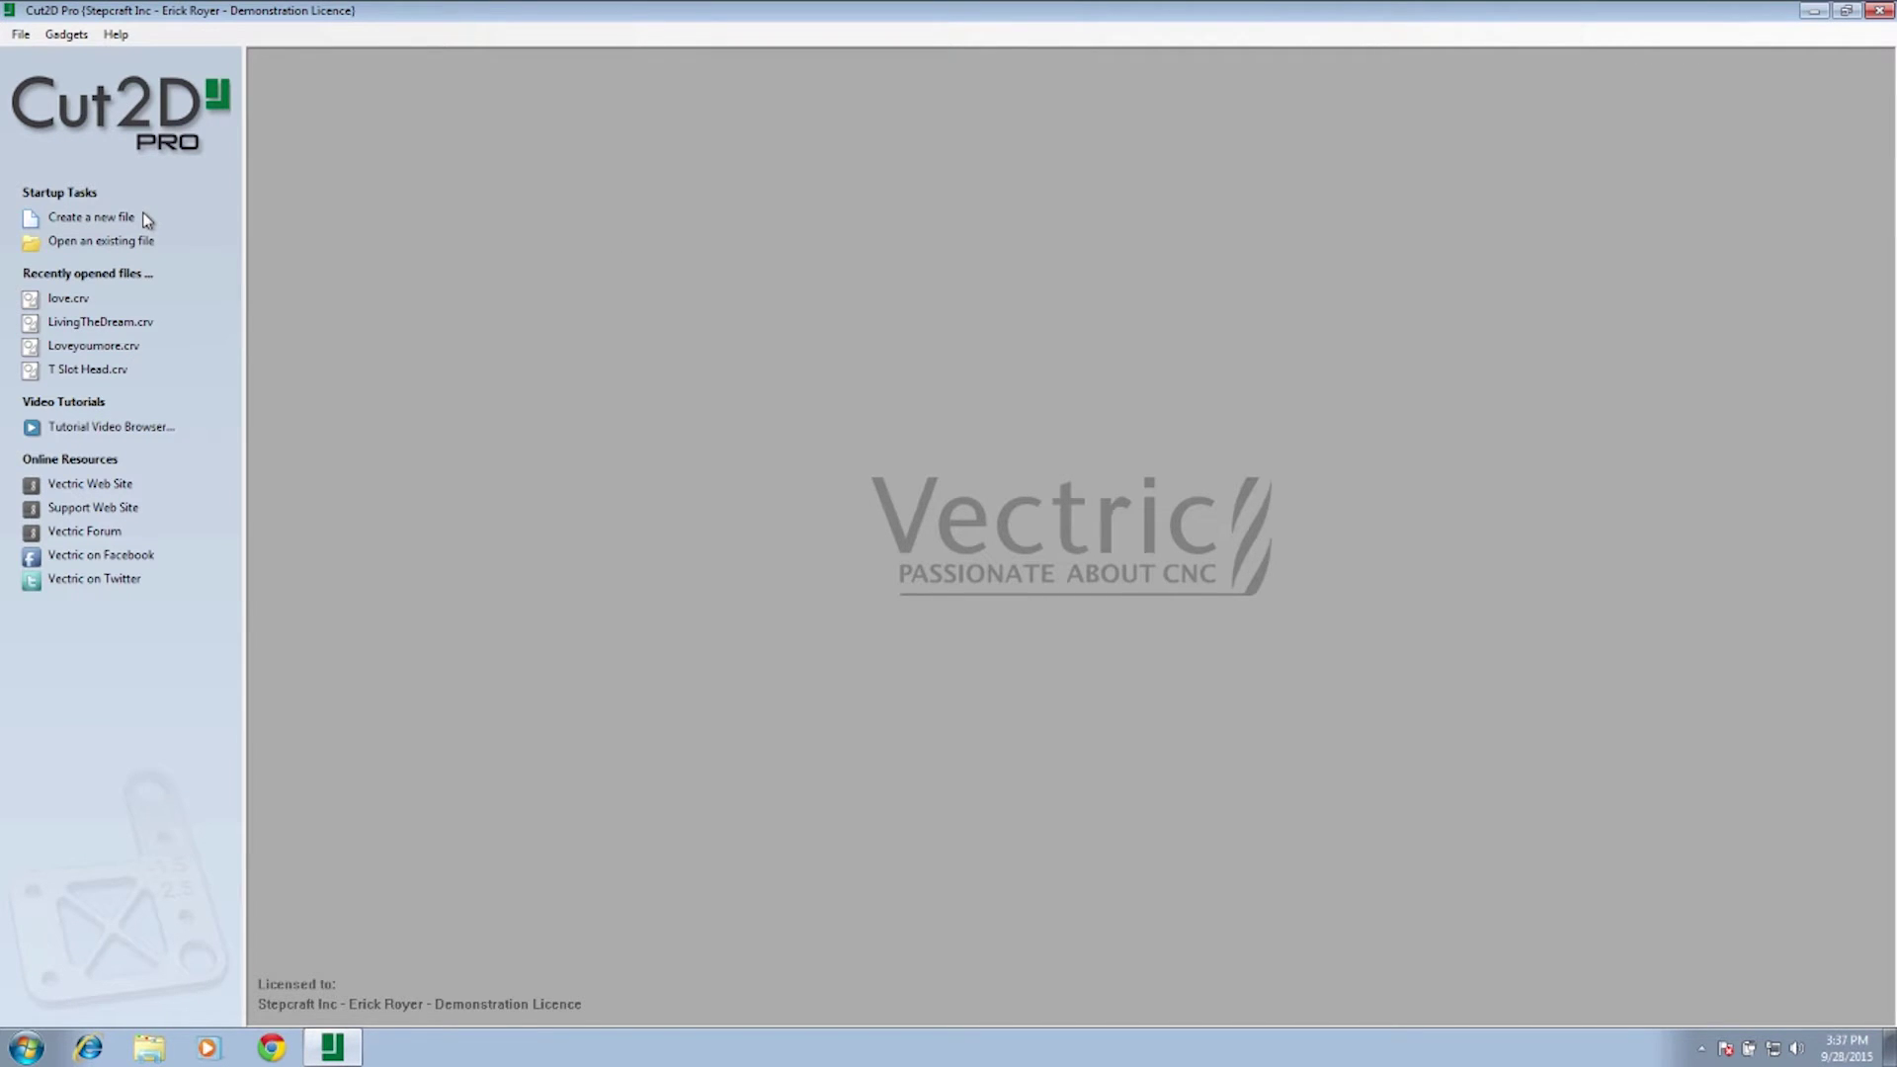
Step: Create a new file with a job size of 100 mm wide by 100 mm high
{"action": "left_click", "coordinate": [82, 227]}
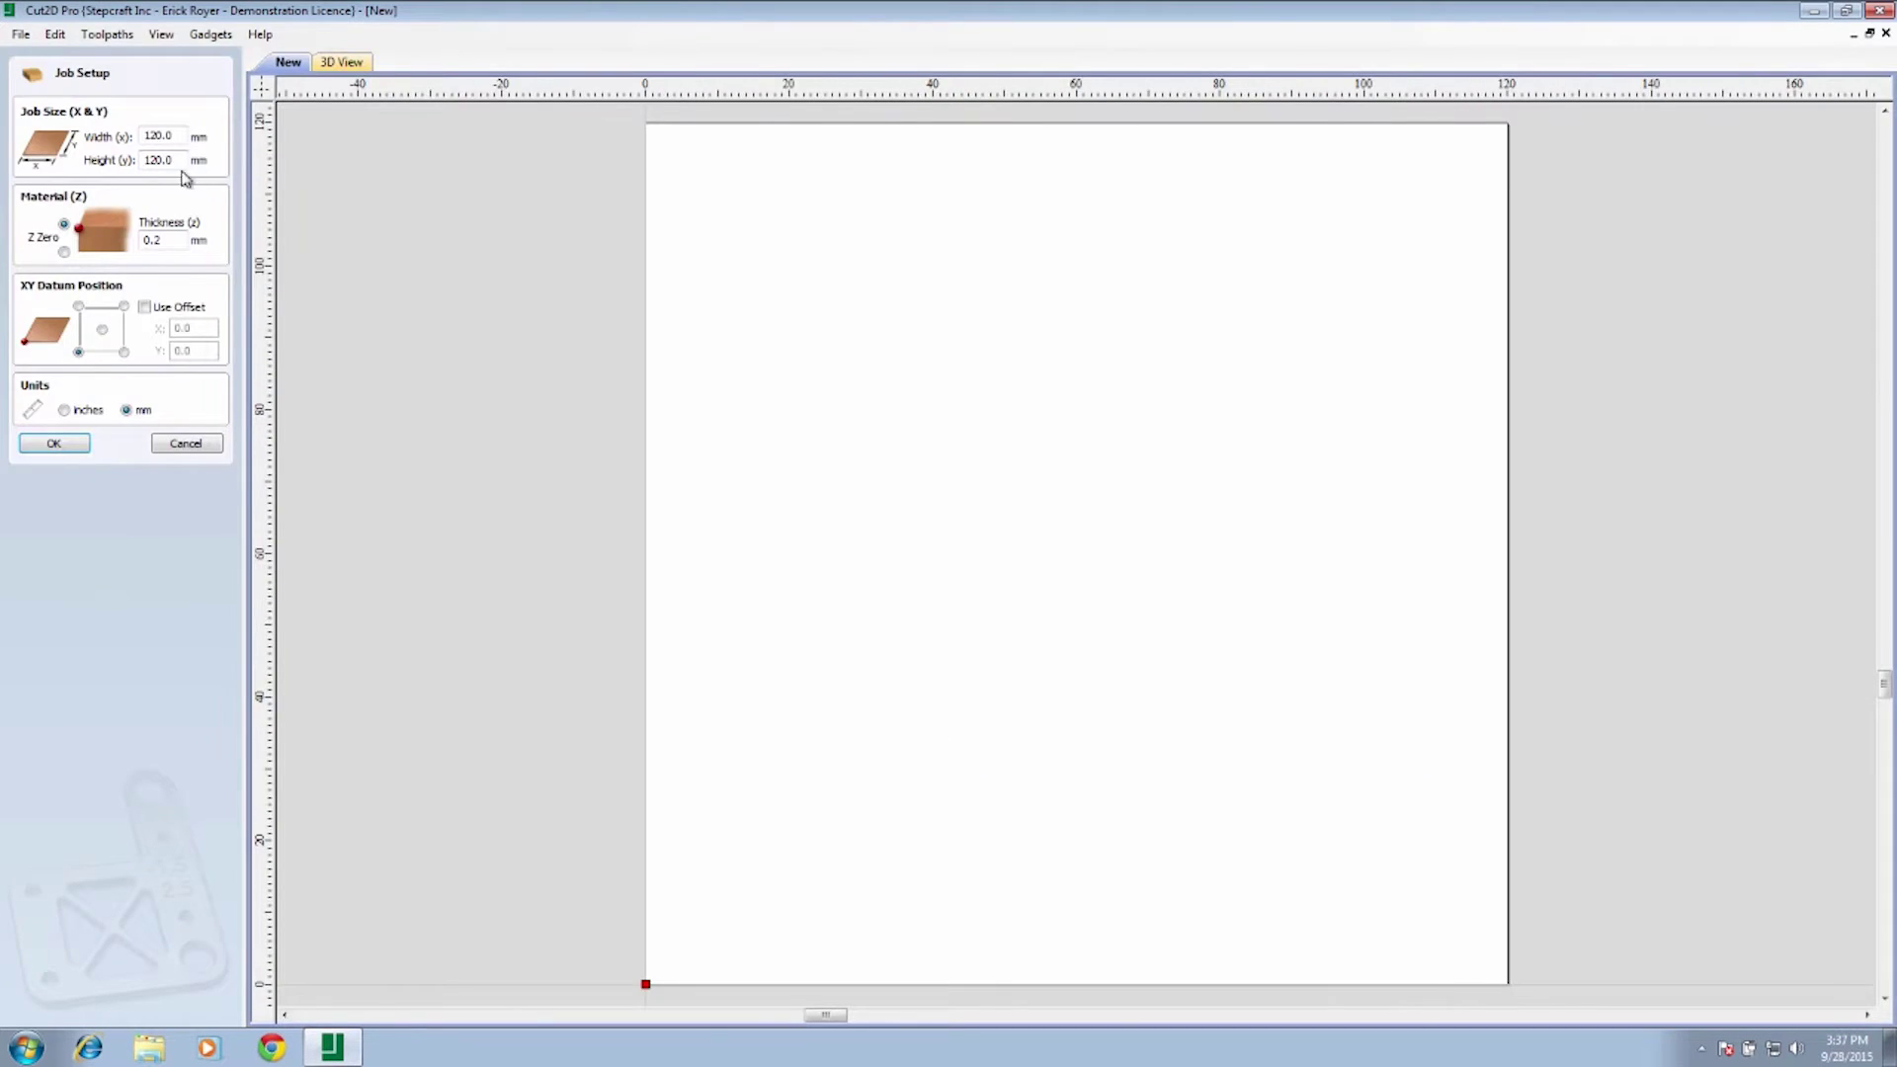
{"action": "double_click", "coordinate": [173, 135]}
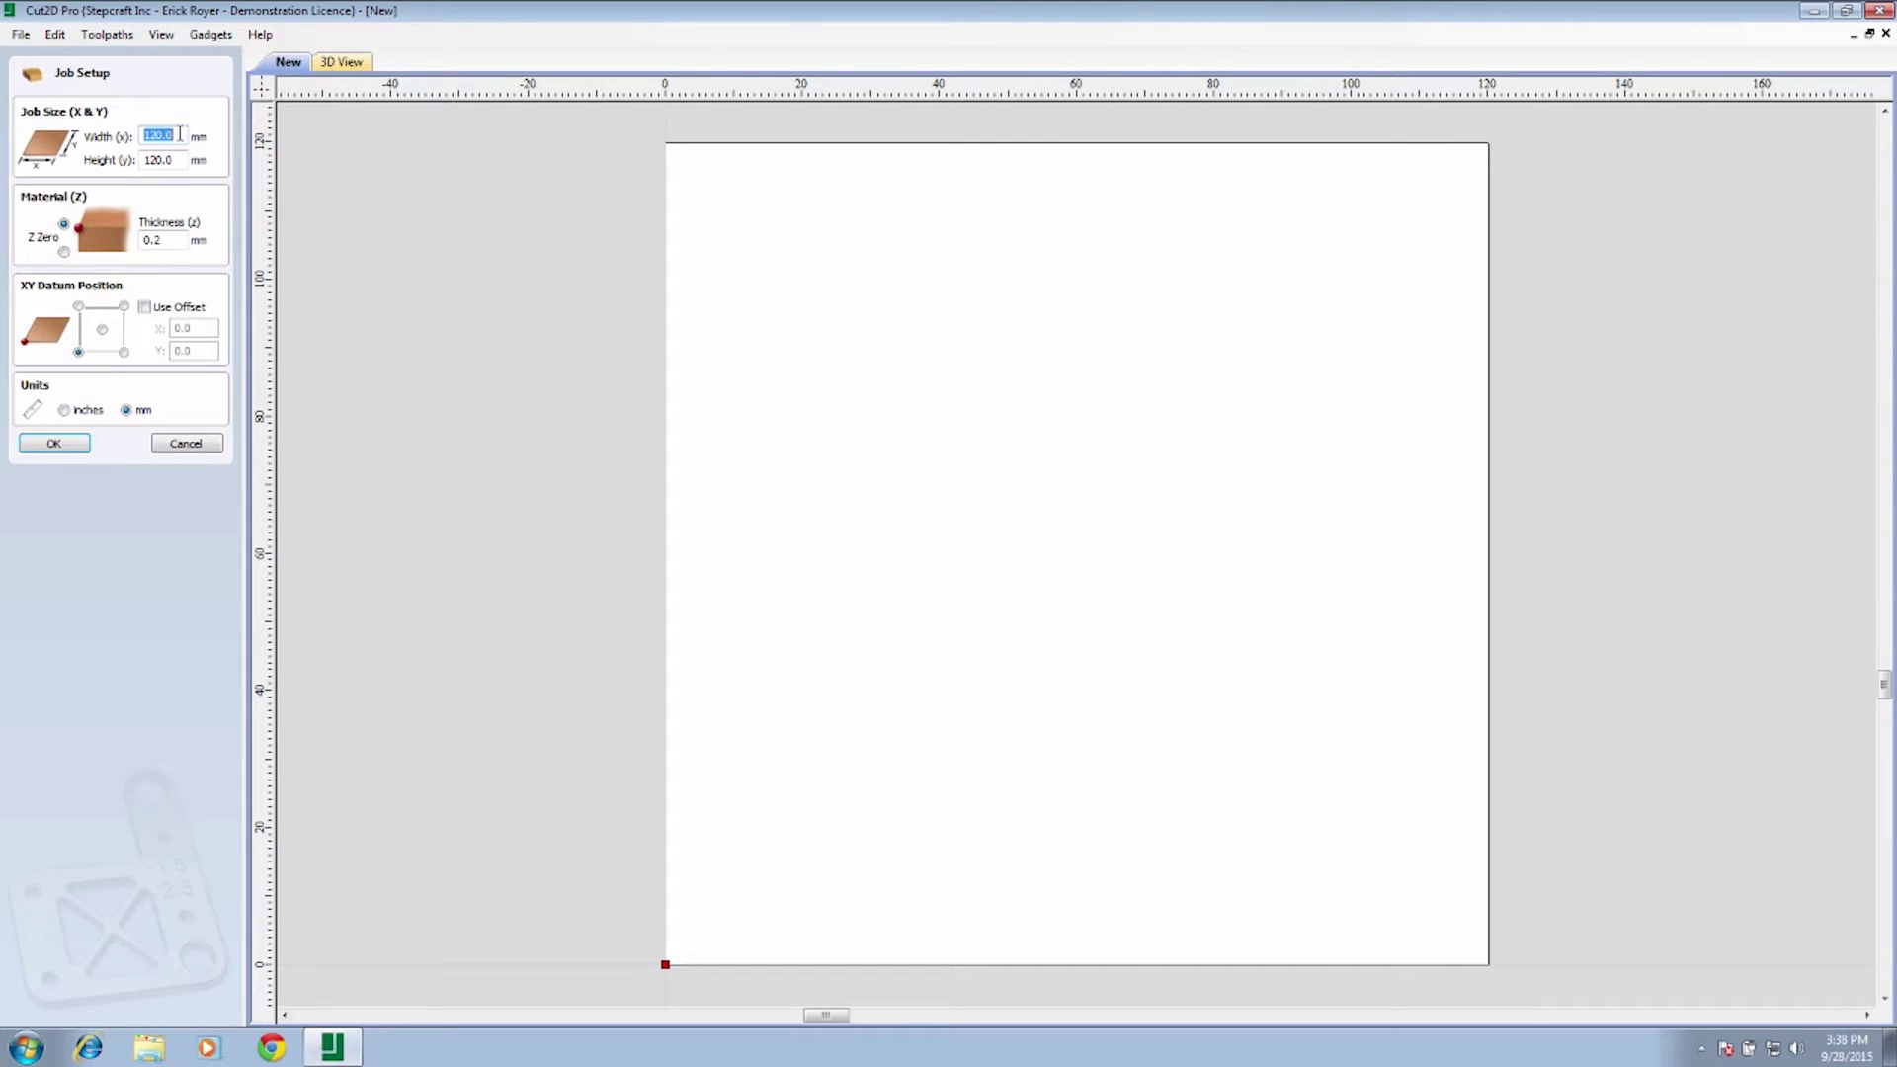
{"action": "type", "text": "100"}
{"action": "key", "text": "Tab"}
{"action": "type", "text": "1"}
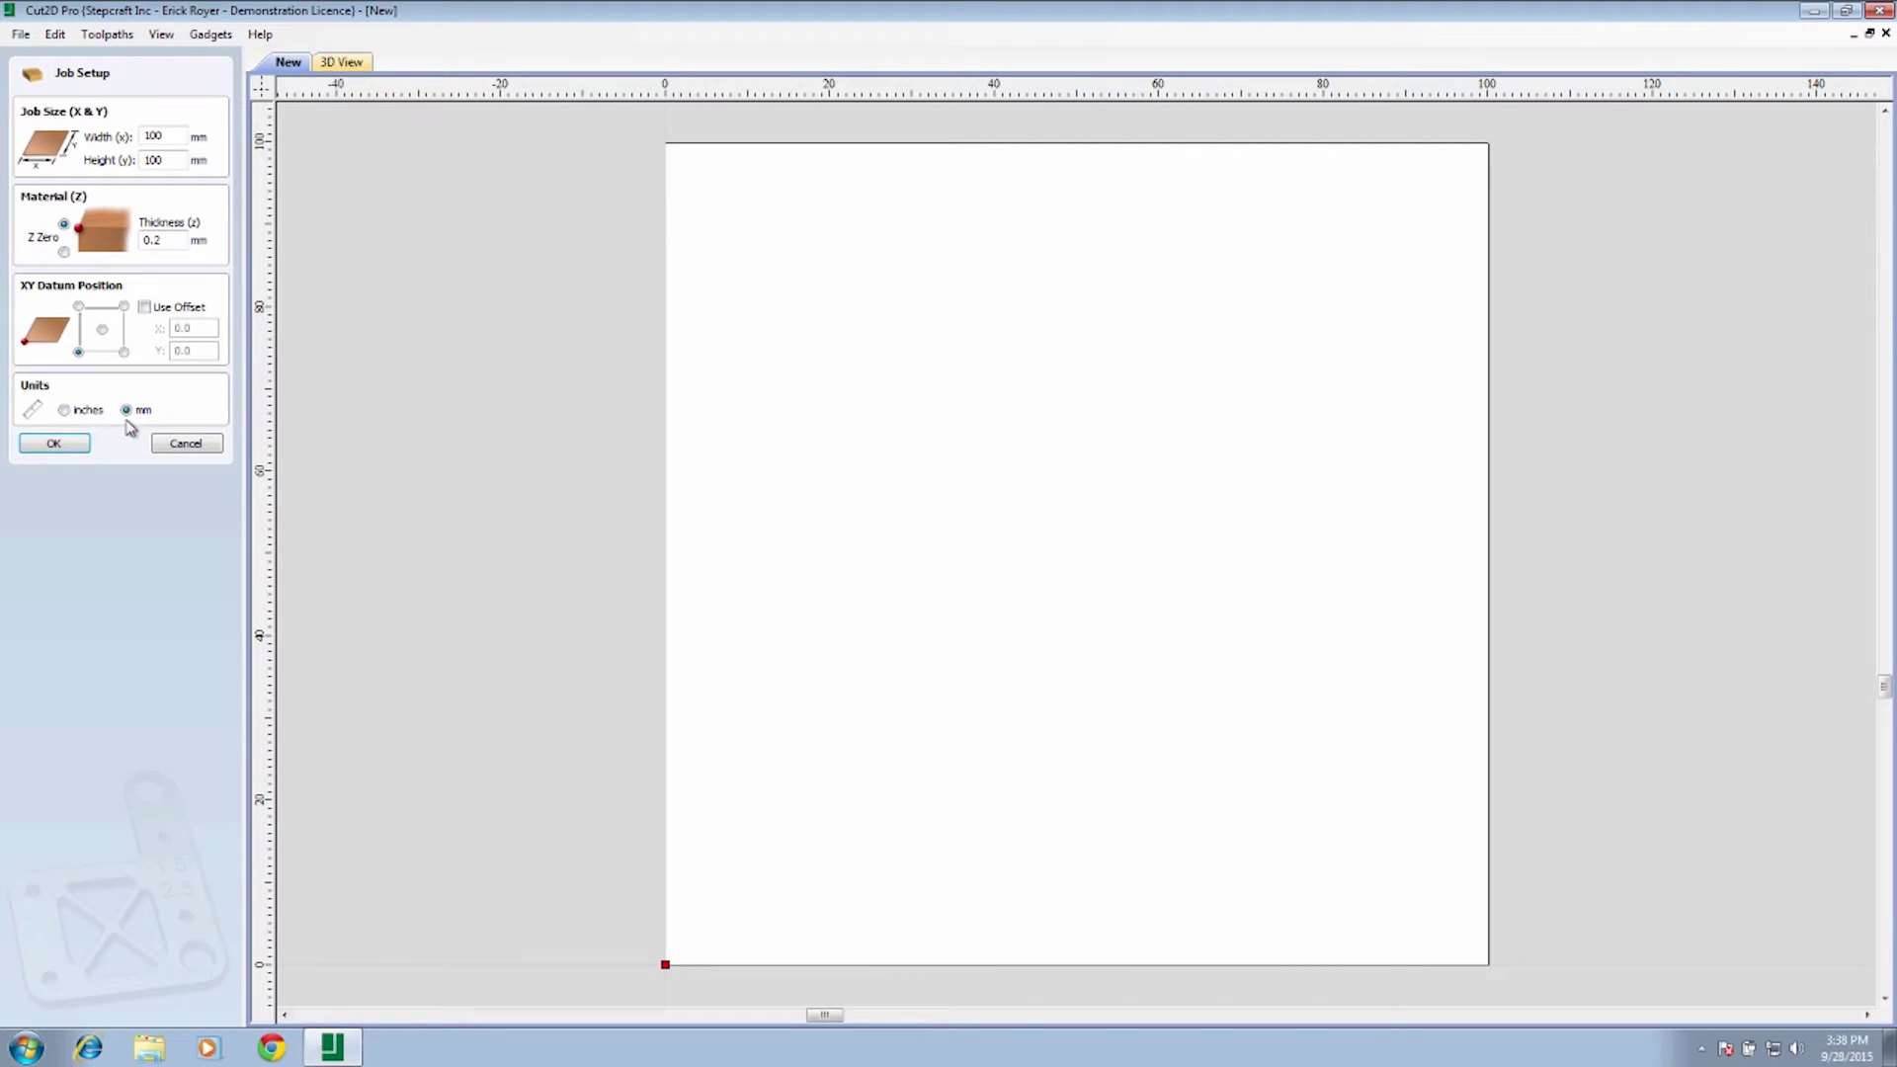
{"action": "left_click", "coordinate": [55, 445]}
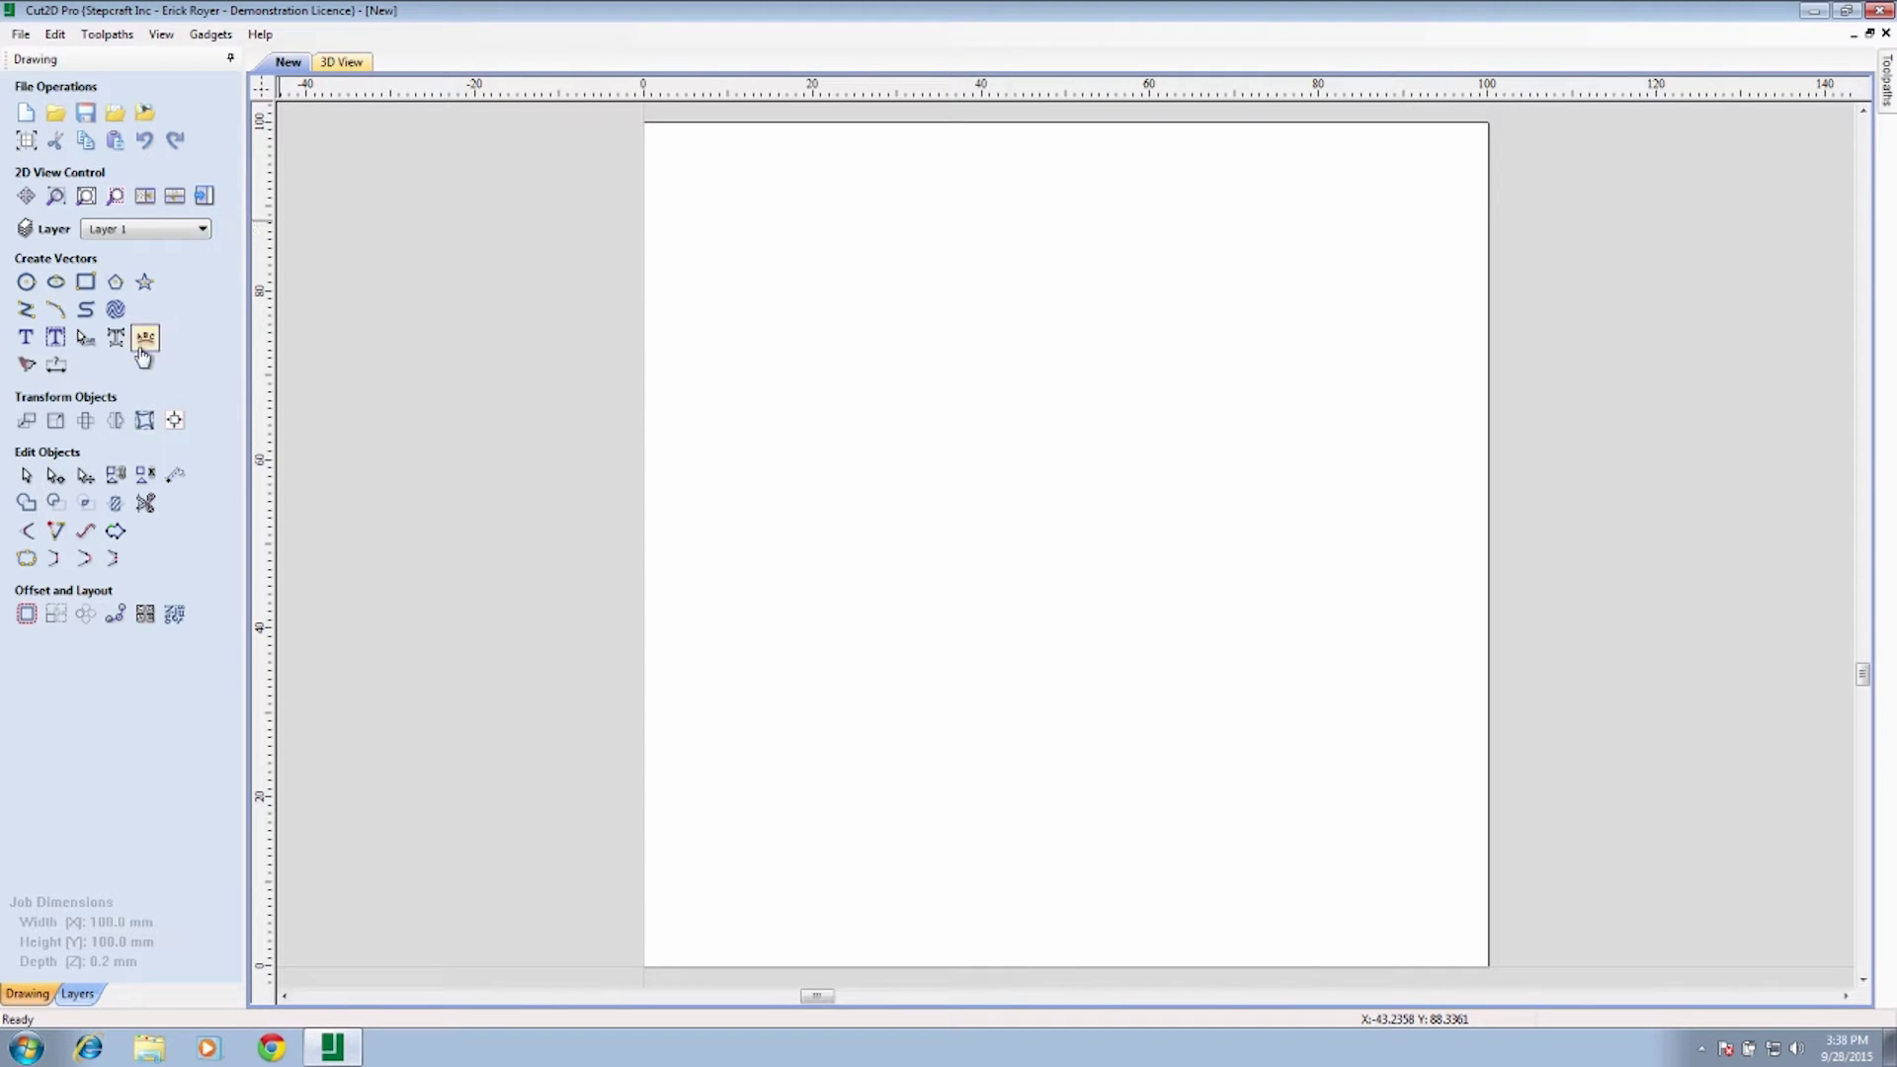
Step: Create the text "Life's a Drag" in Arial Black, 10 mm high, left-aligned and anchored at X 0, Y 0
{"action": "left_click", "coordinate": [26, 339]}
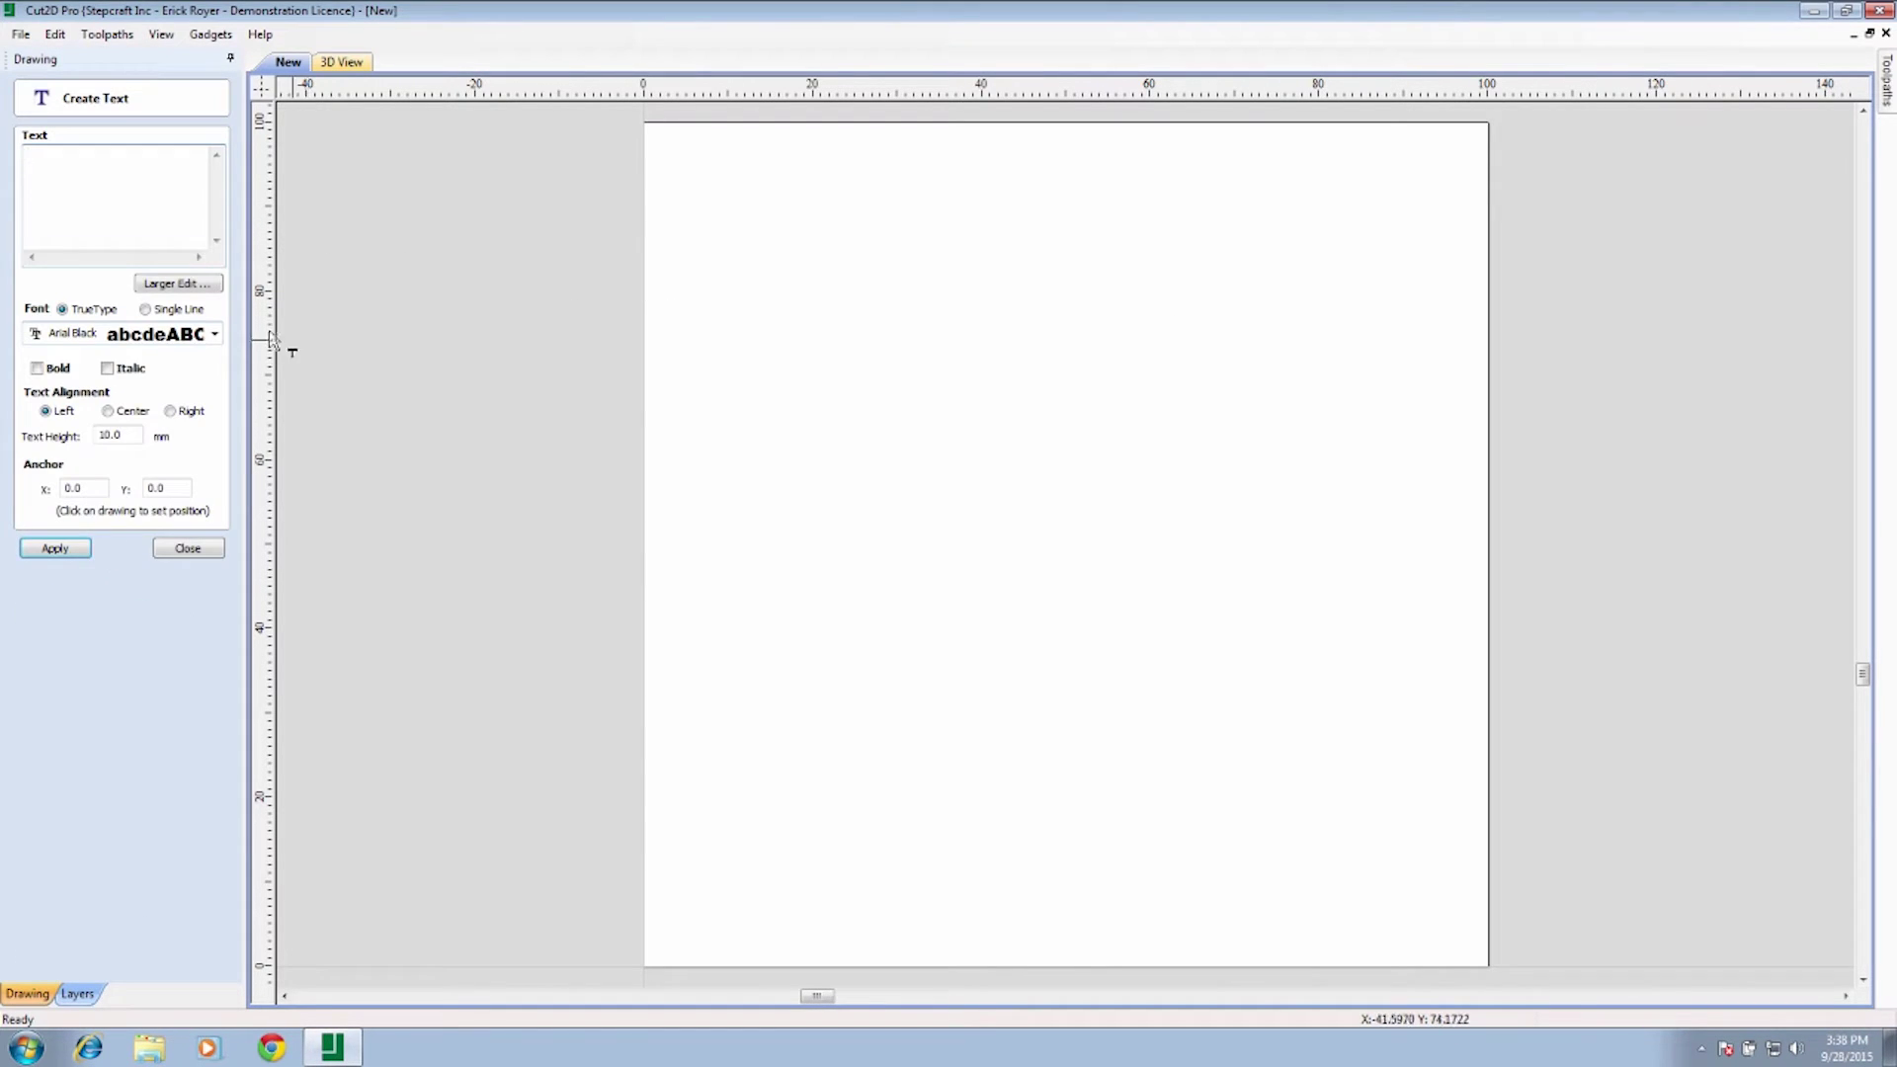
{"action": "left_click", "coordinate": [100, 336]}
{"action": "left_click", "coordinate": [94, 359]}
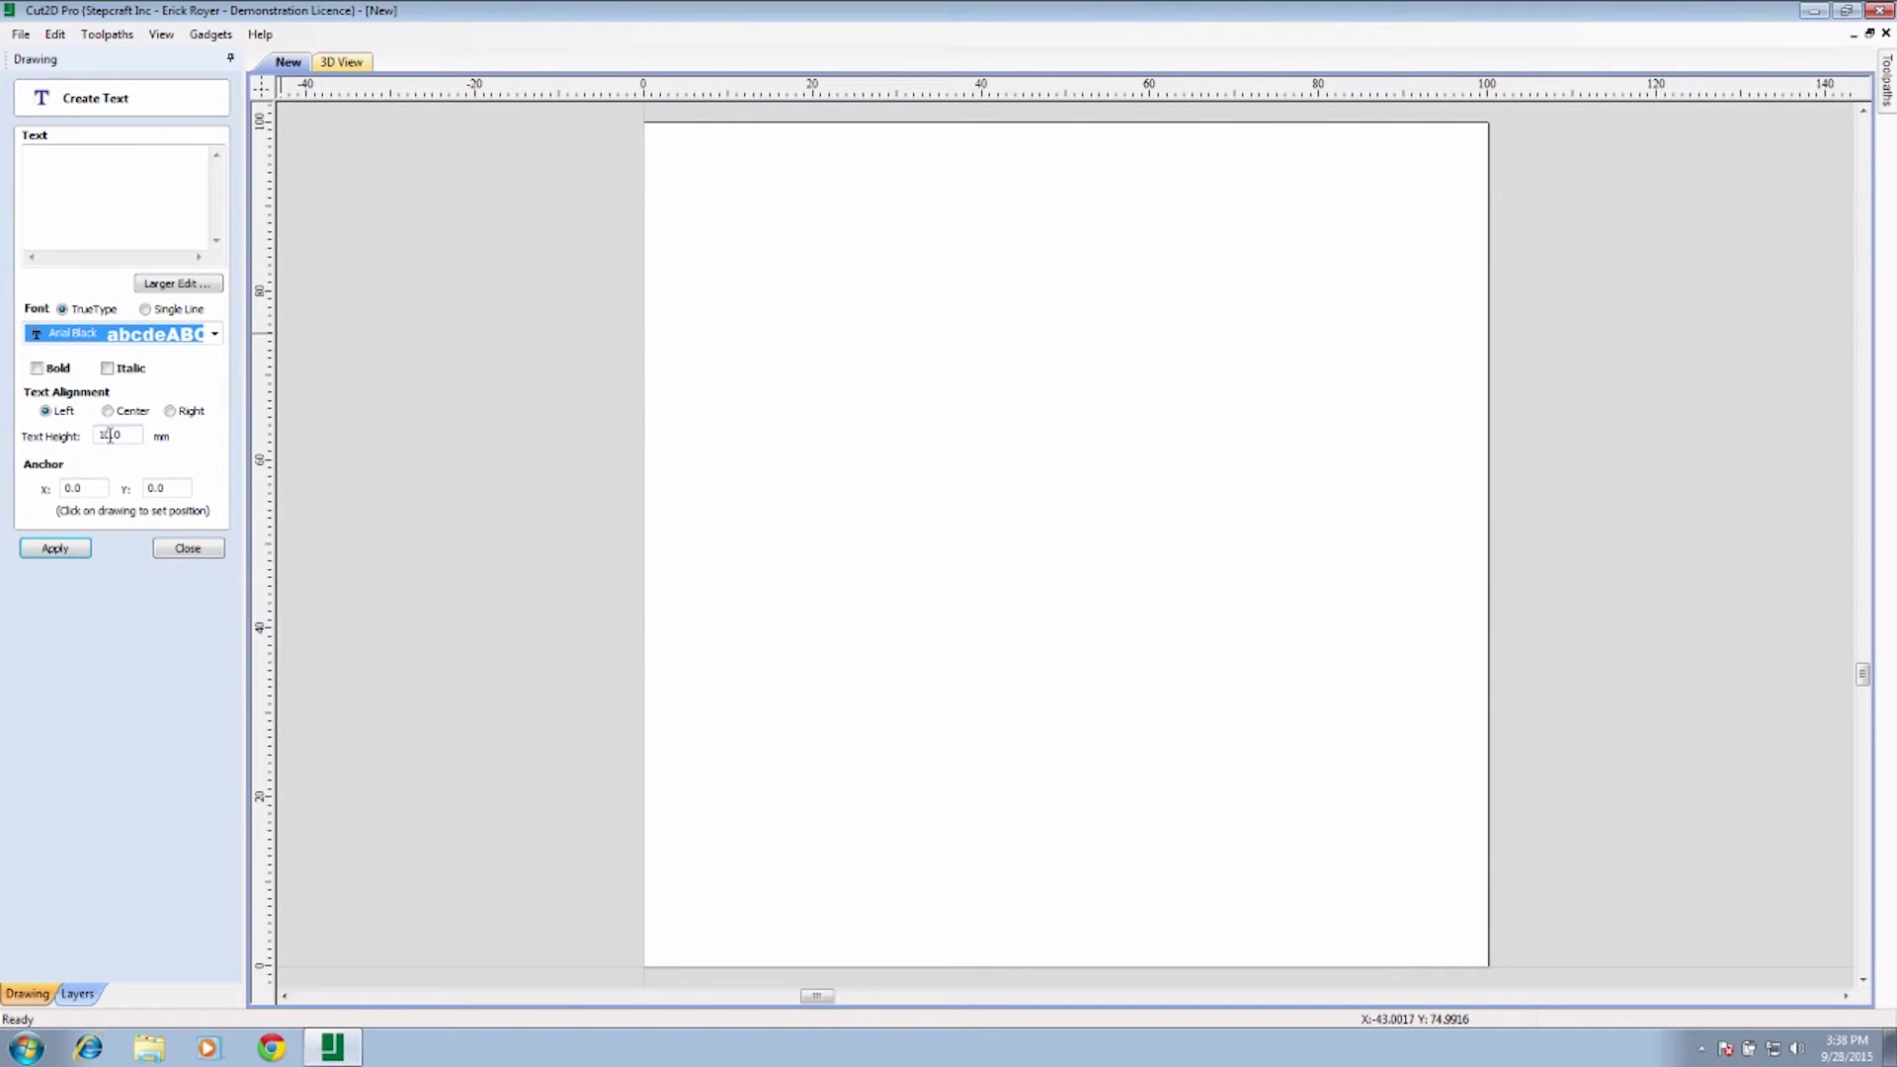
{"action": "left_click_drag", "start_coordinate": [128, 438], "coordinate": [66, 445]}
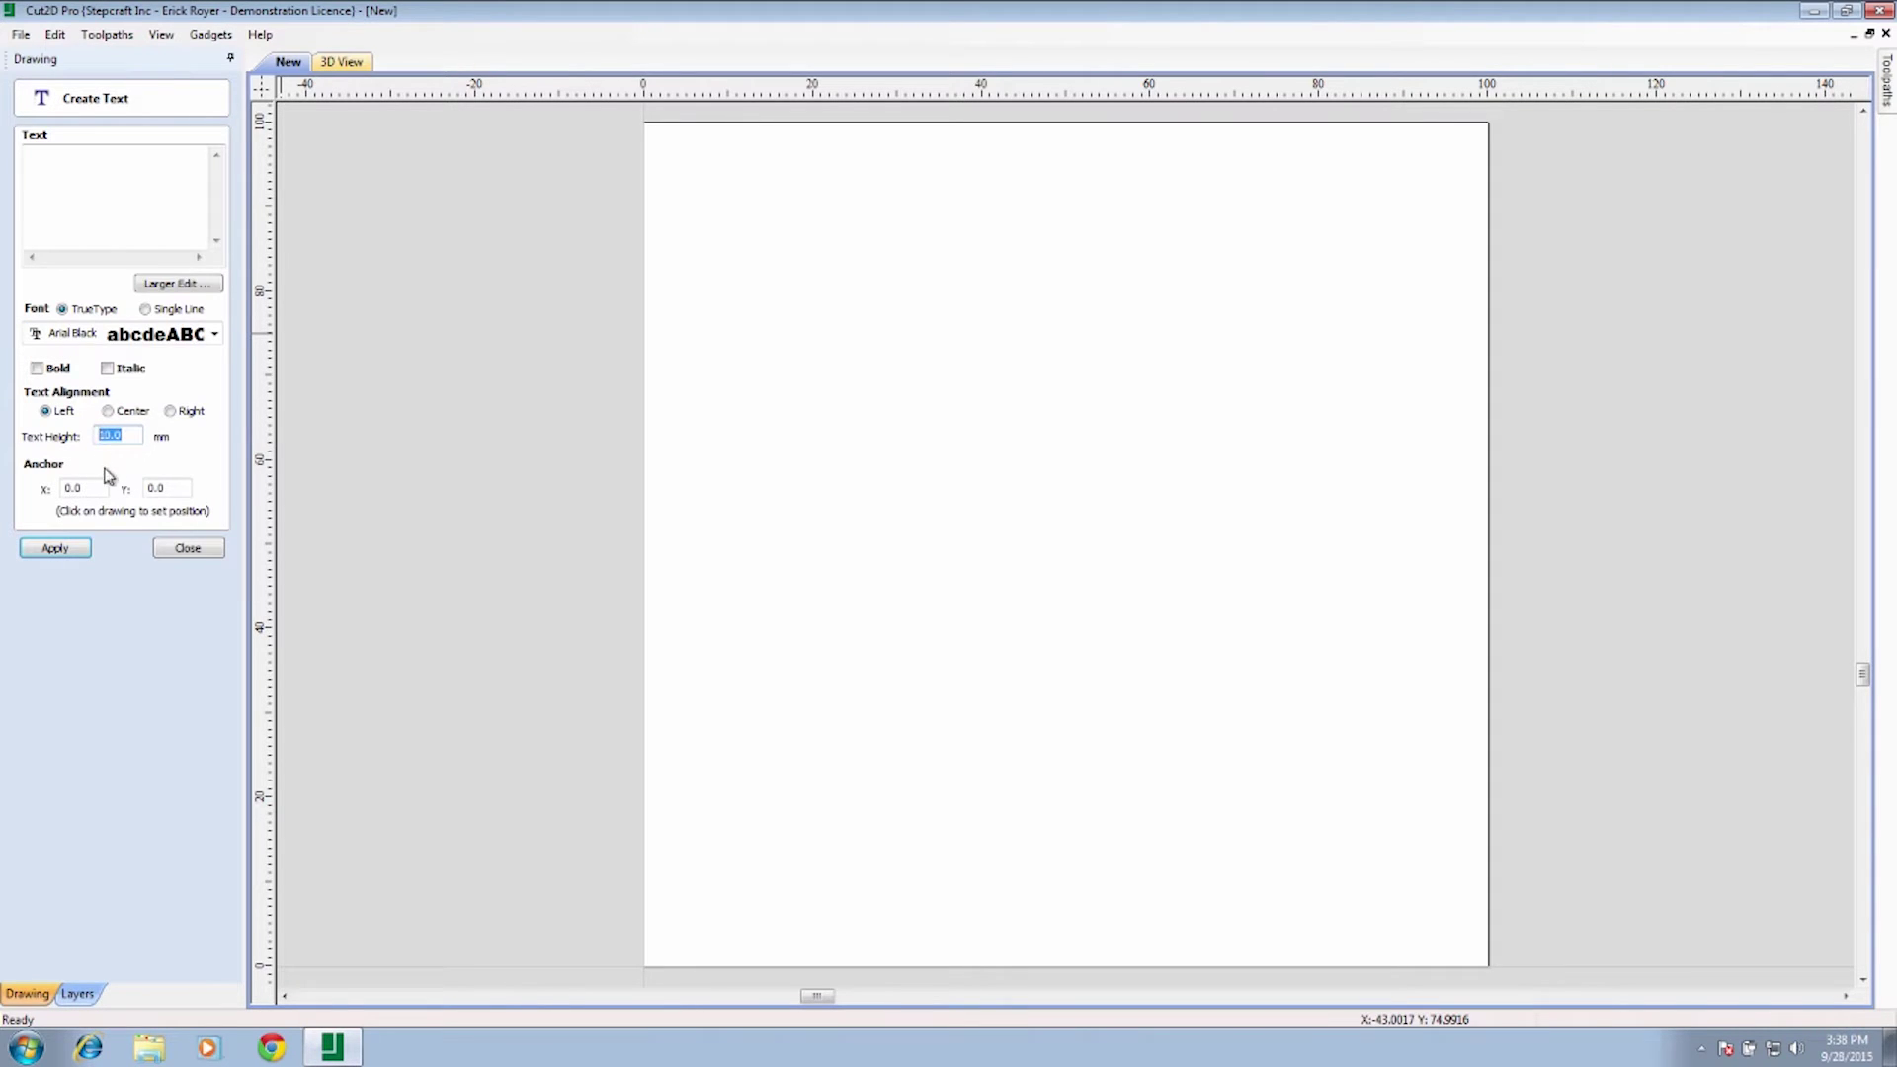
{"action": "left_click", "coordinate": [78, 171]}
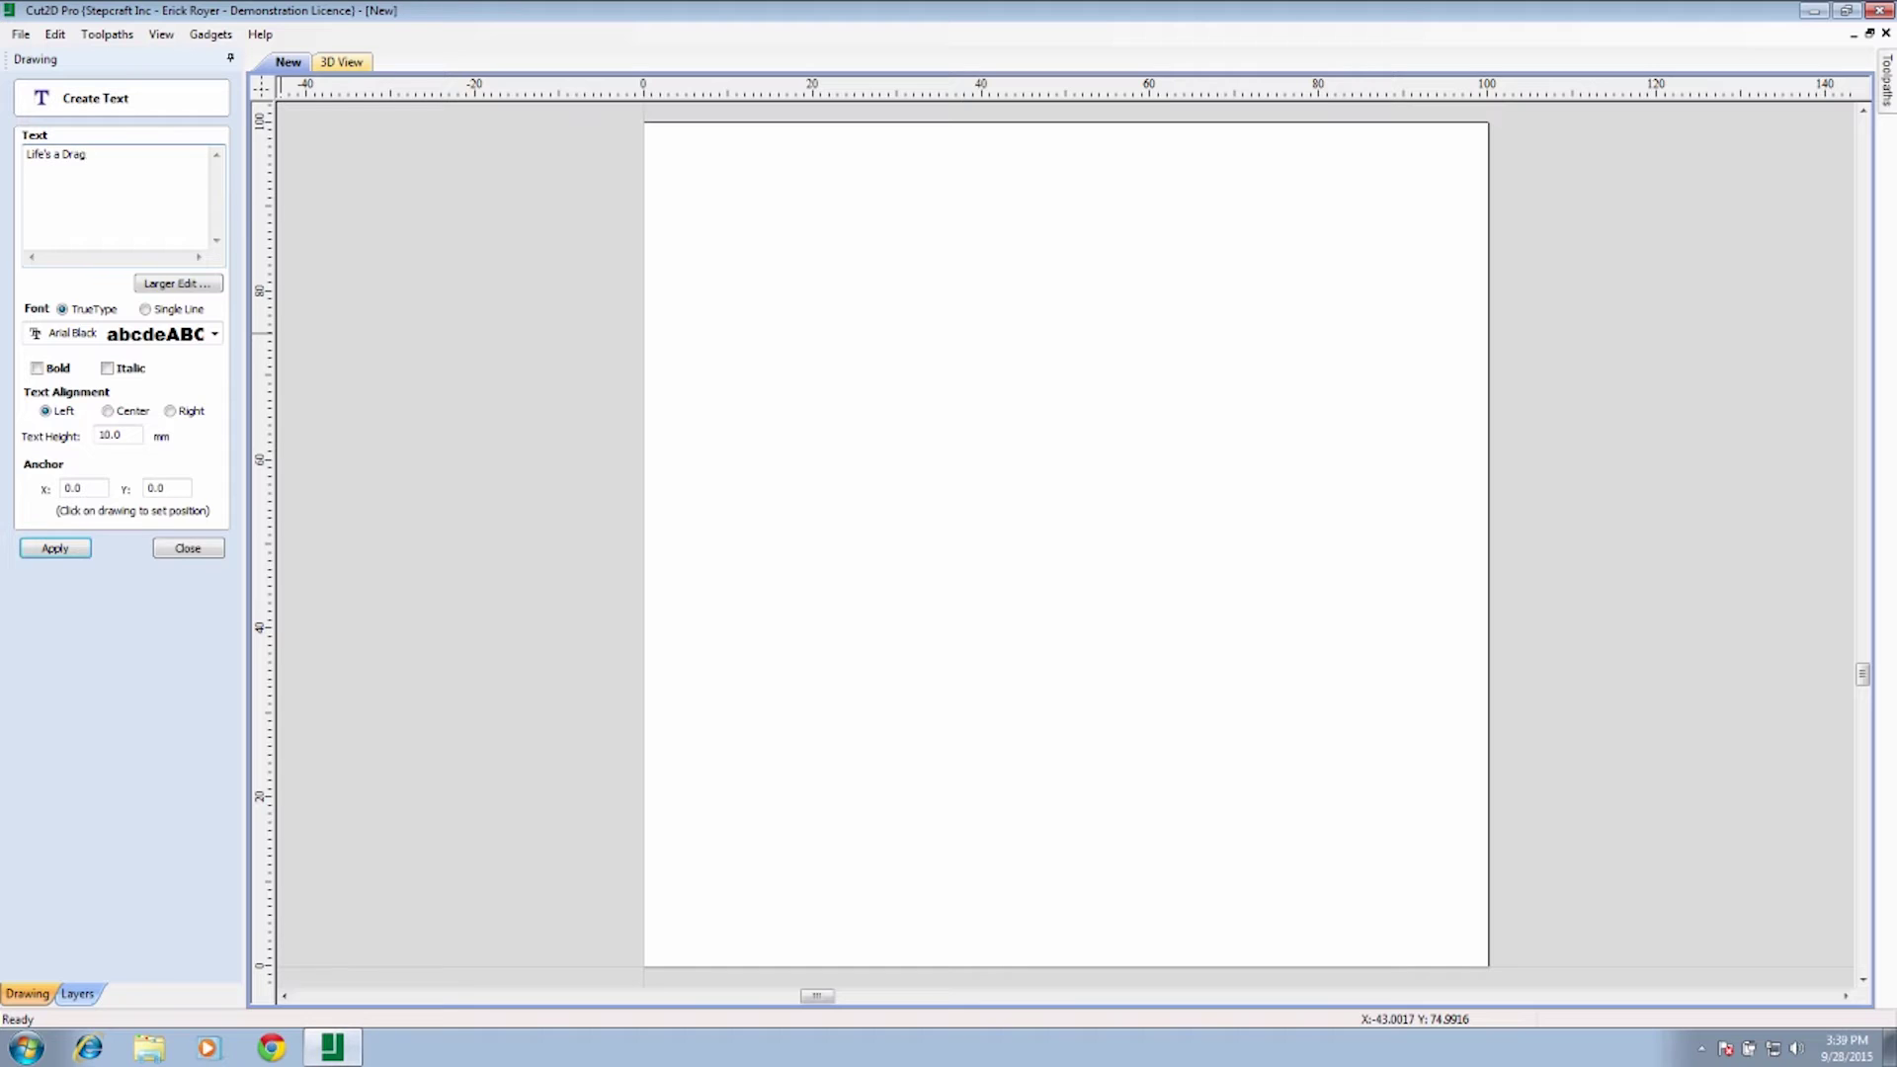
{"action": "left_click", "coordinate": [55, 548]}
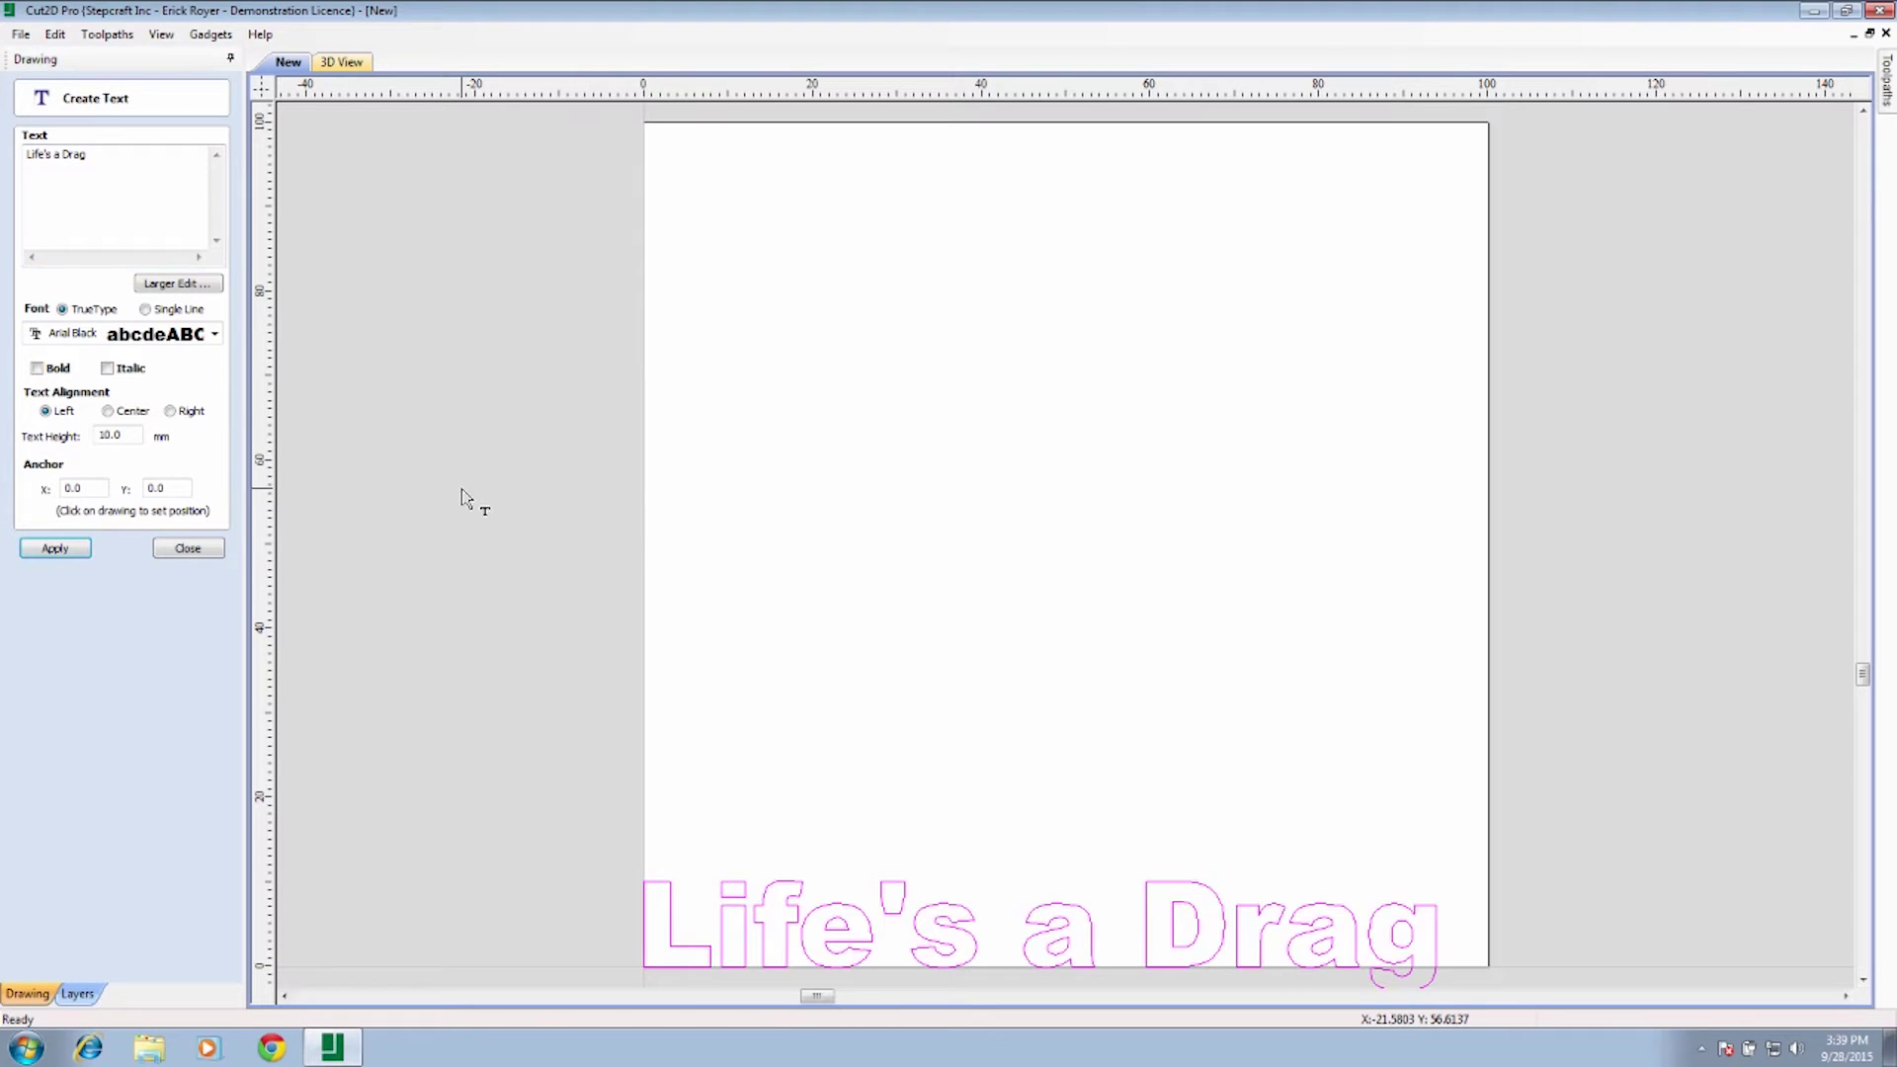
{"action": "left_click", "coordinate": [190, 548]}
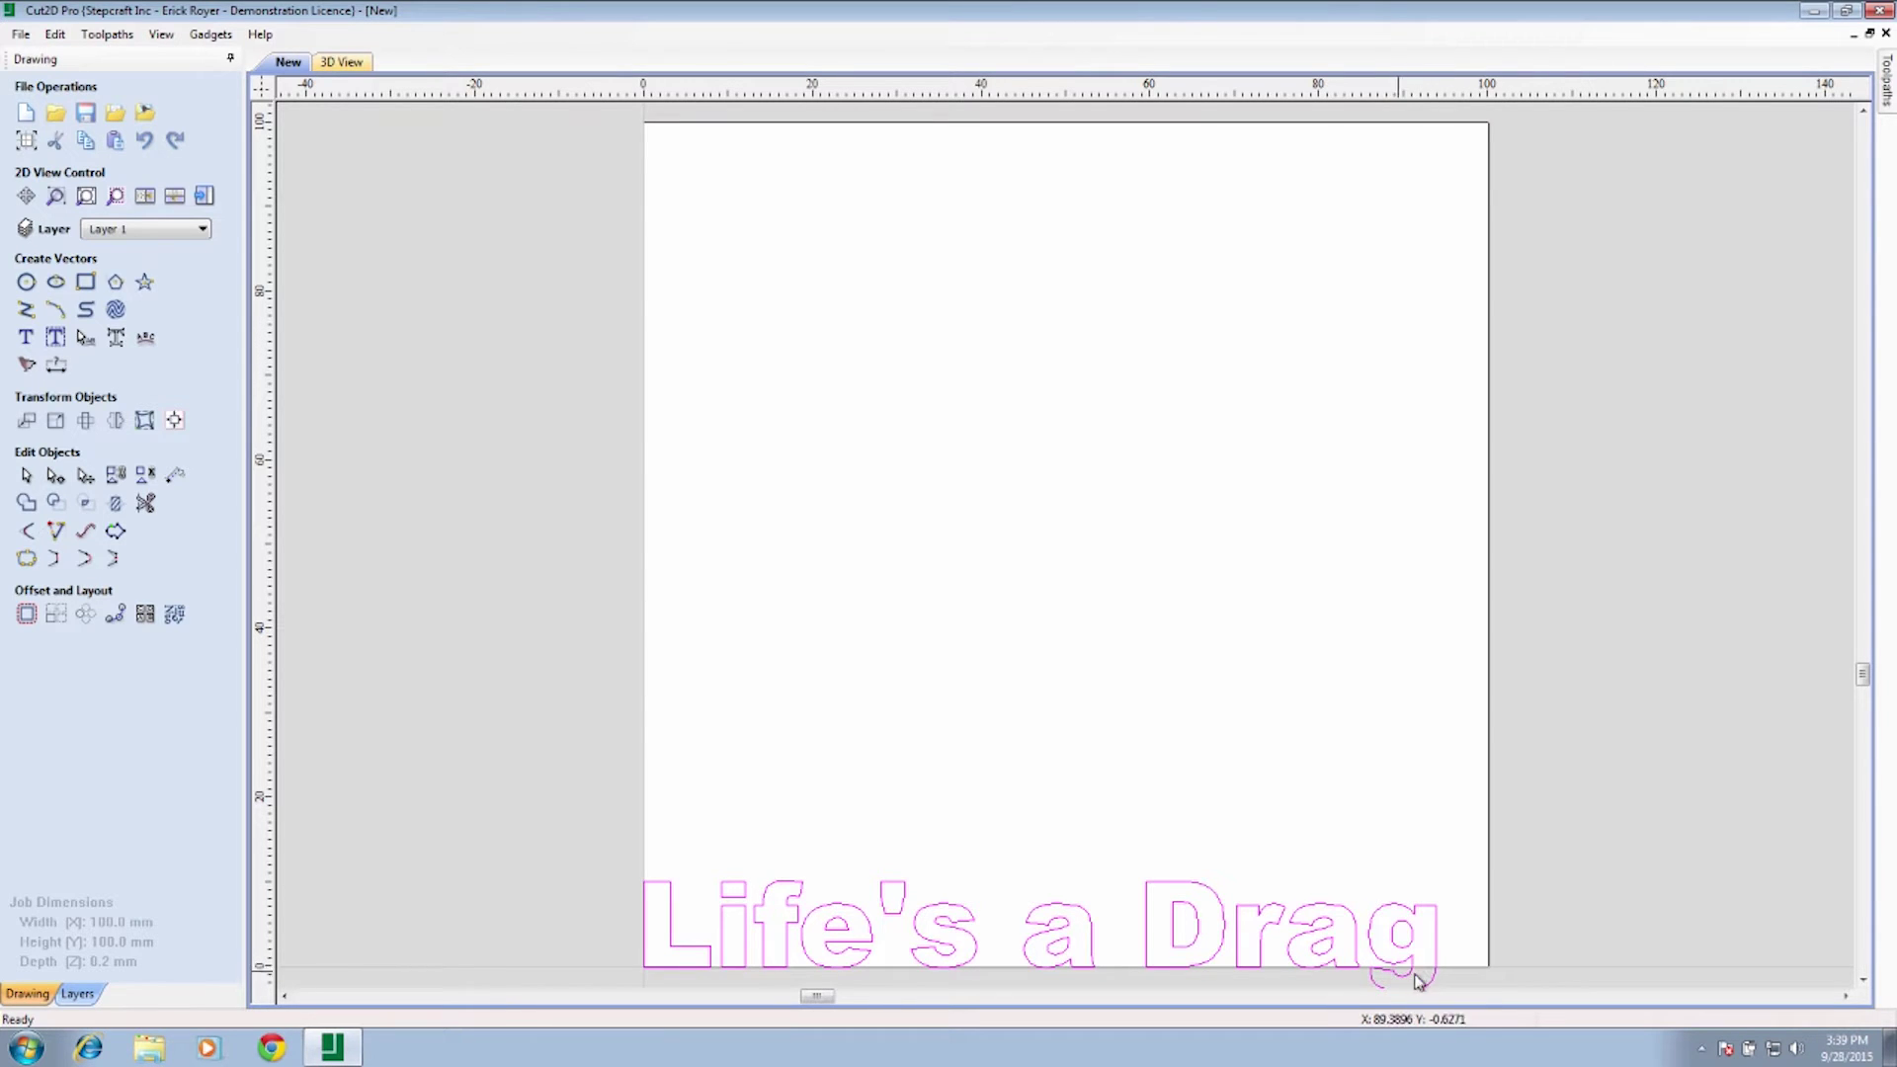
Step: Select the text and nudge it upward until the descender of the "g" lies inside the job area
{"action": "left_click", "coordinate": [84, 478]}
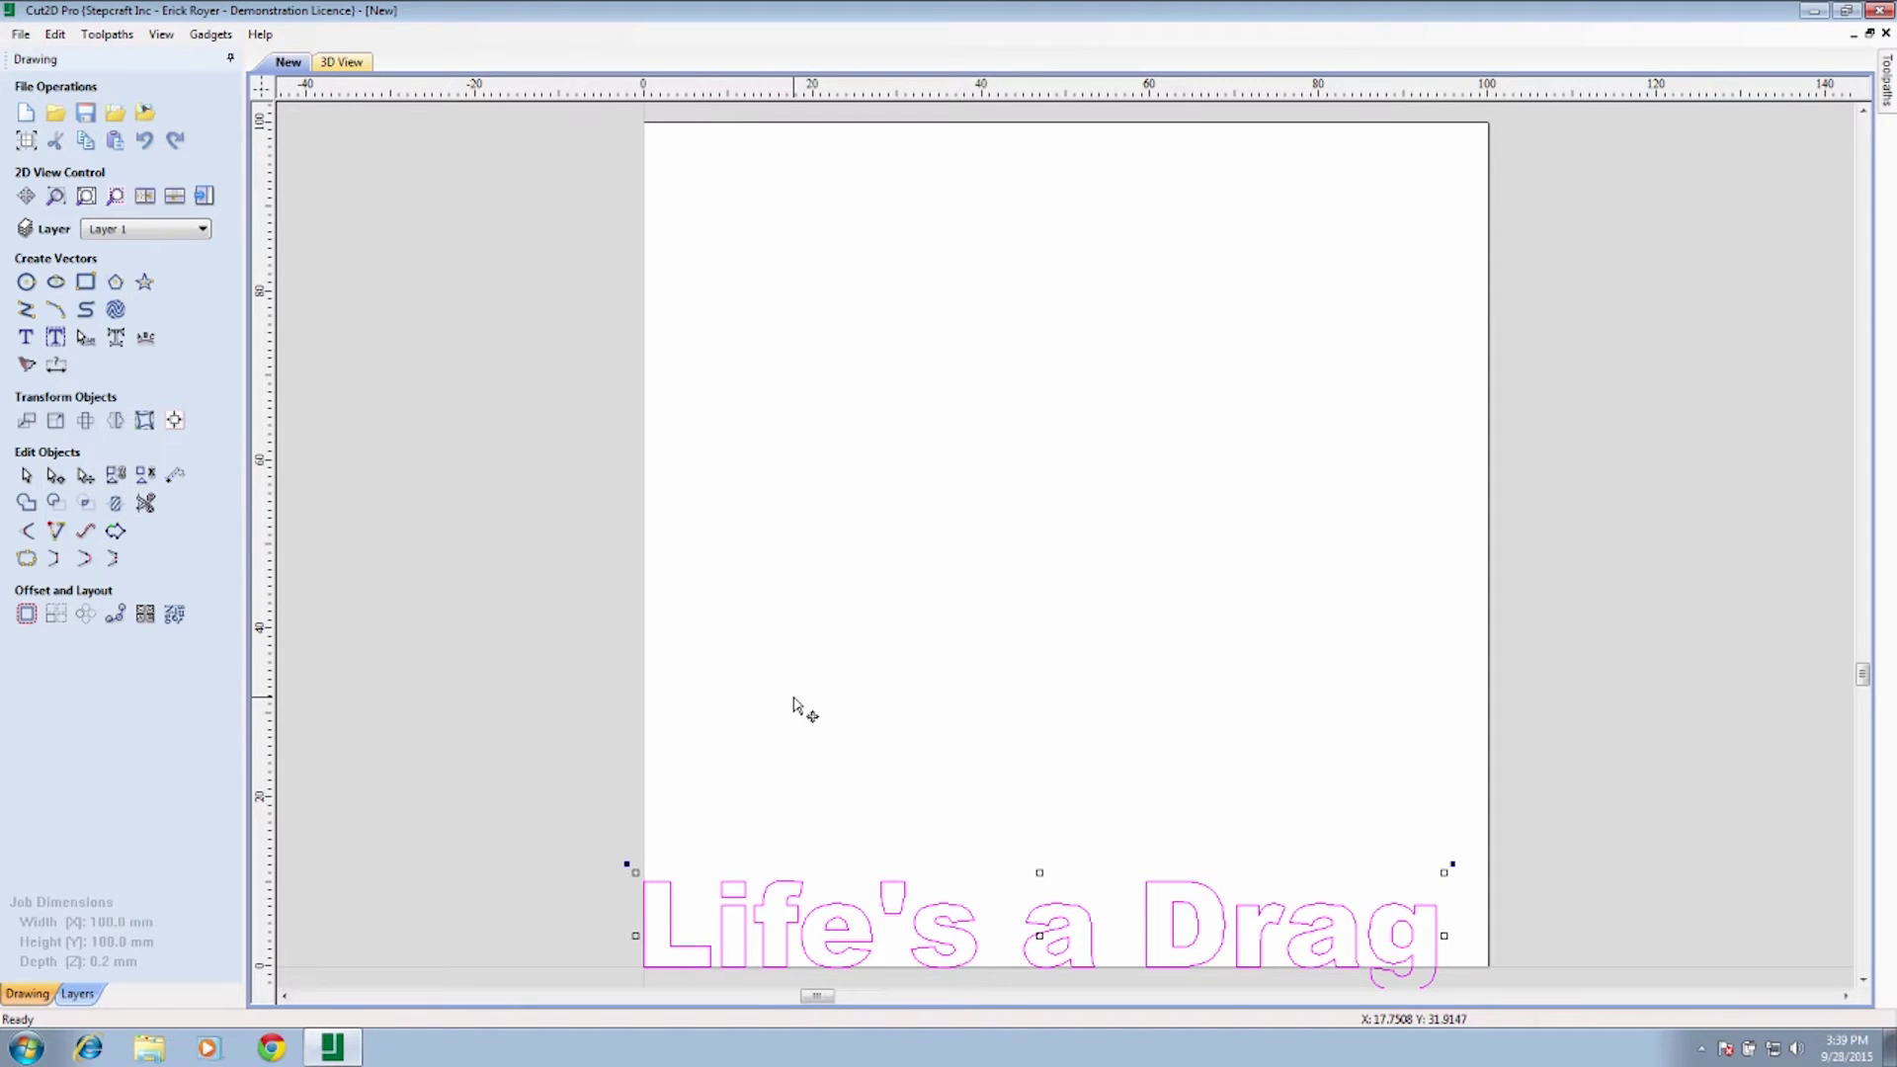
{"action": "left_click_drag", "start_coordinate": [593, 791], "coordinate": [1601, 992]}
{"action": "key", "text": "Up"}
{"action": "key", "text": "Up"}
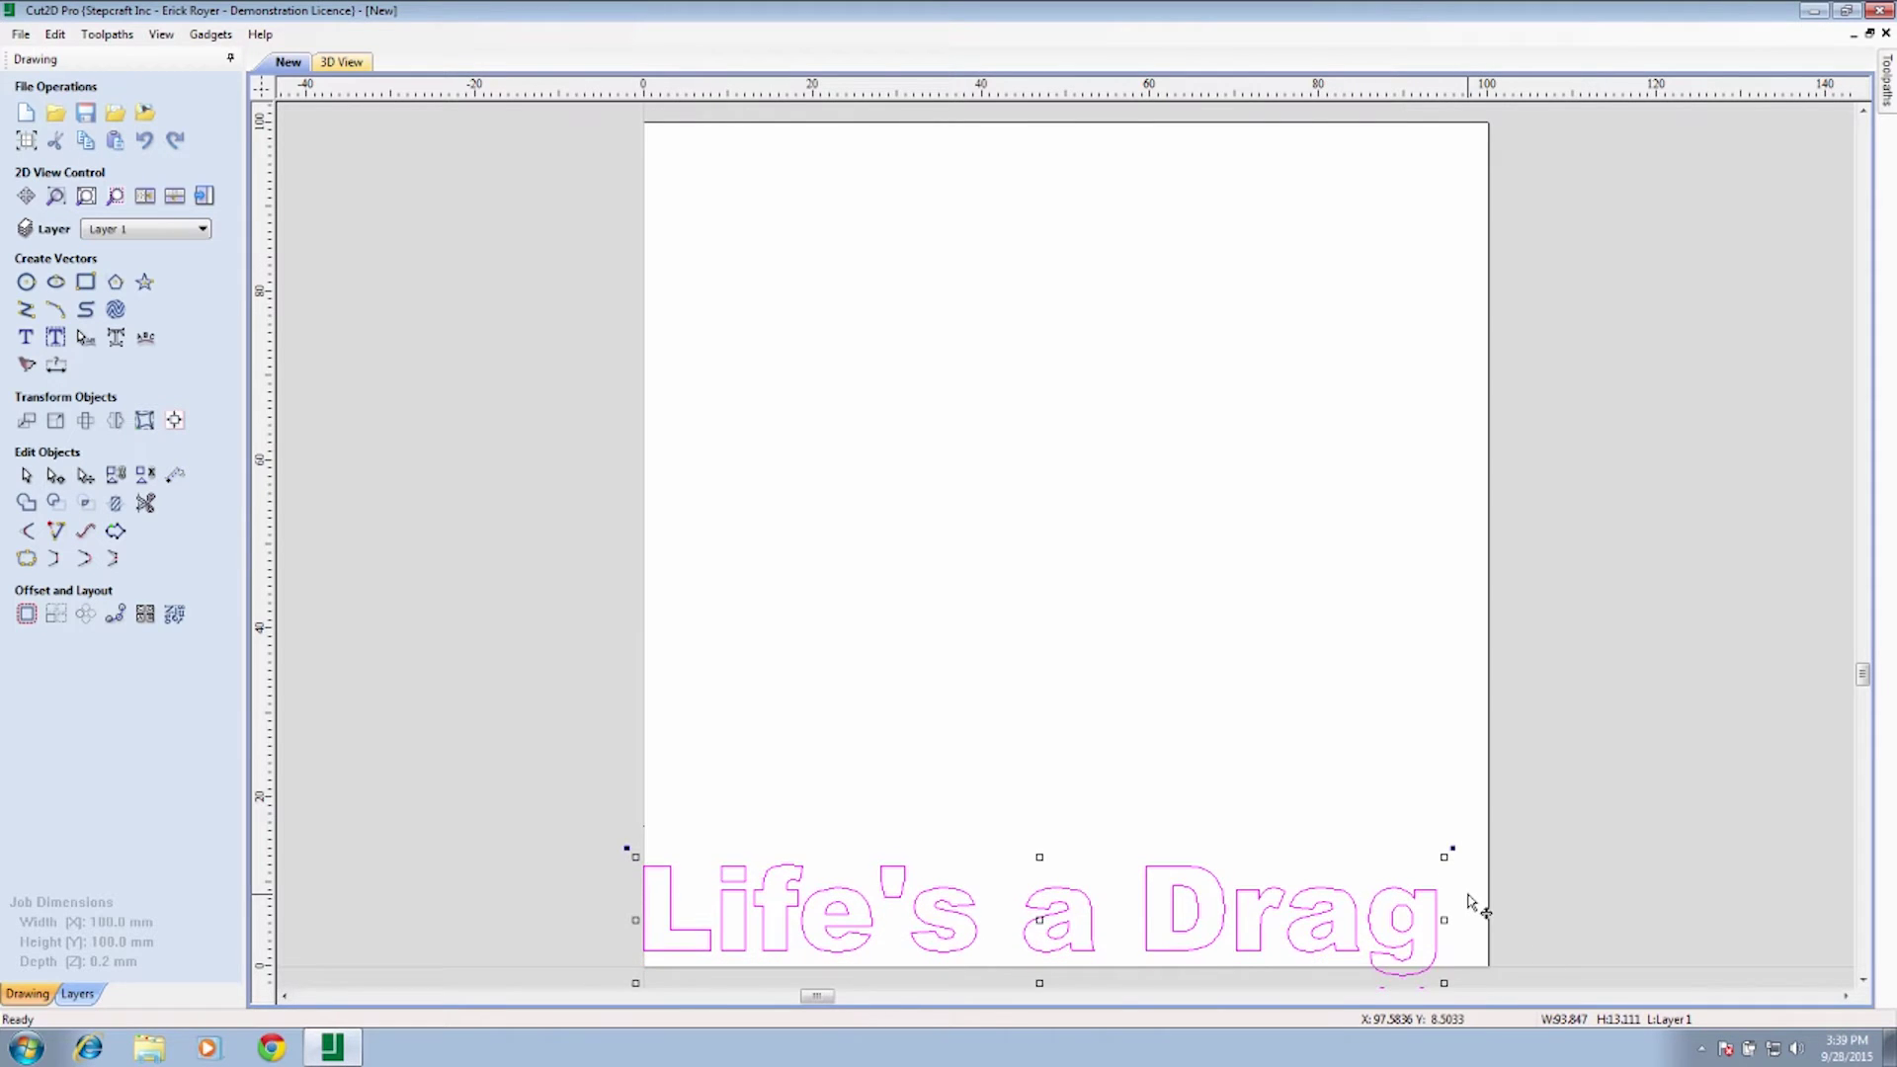
{"action": "key", "text": "Up"}
{"action": "key", "text": "Up"}
{"action": "key", "text": "Up"}
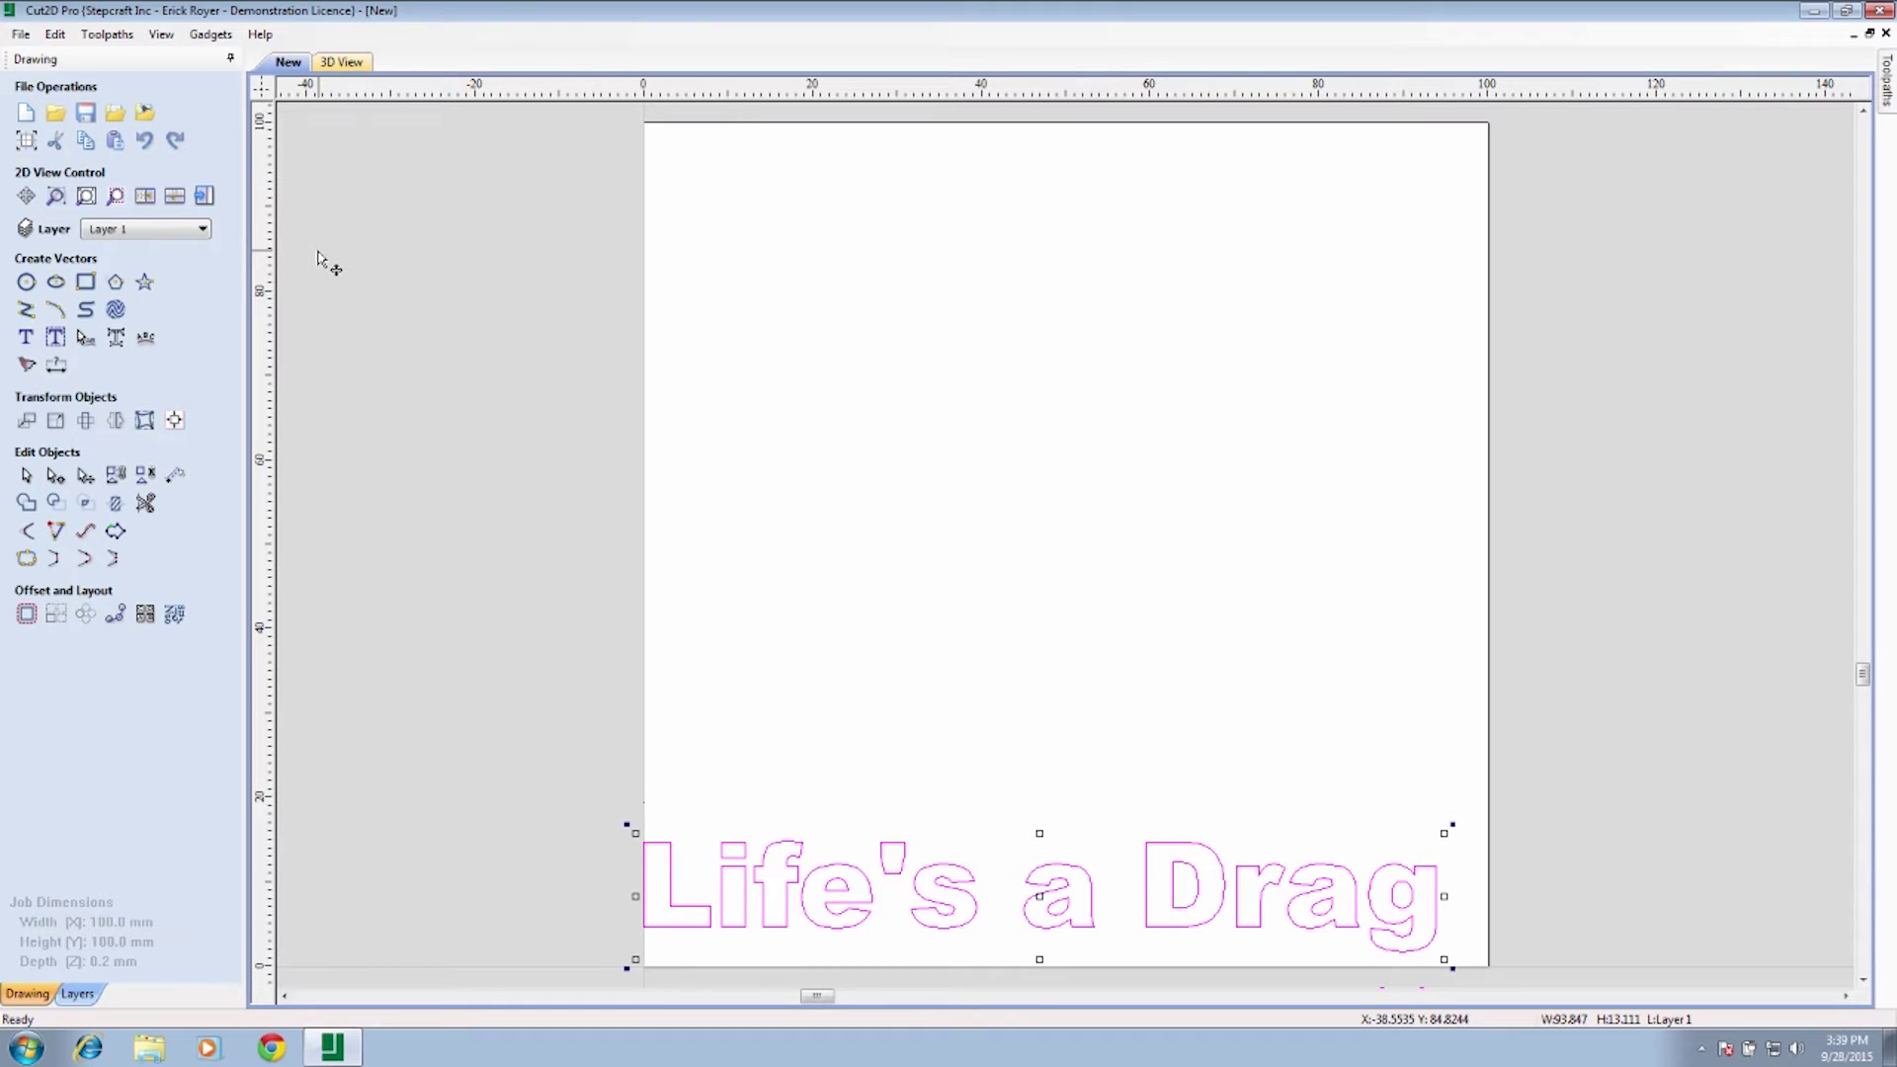
Step: Start a 2D profile toolpath for the text and delete the existing Drag Knife from the metric Specialist tools
{"action": "left_click", "coordinate": [203, 195]}
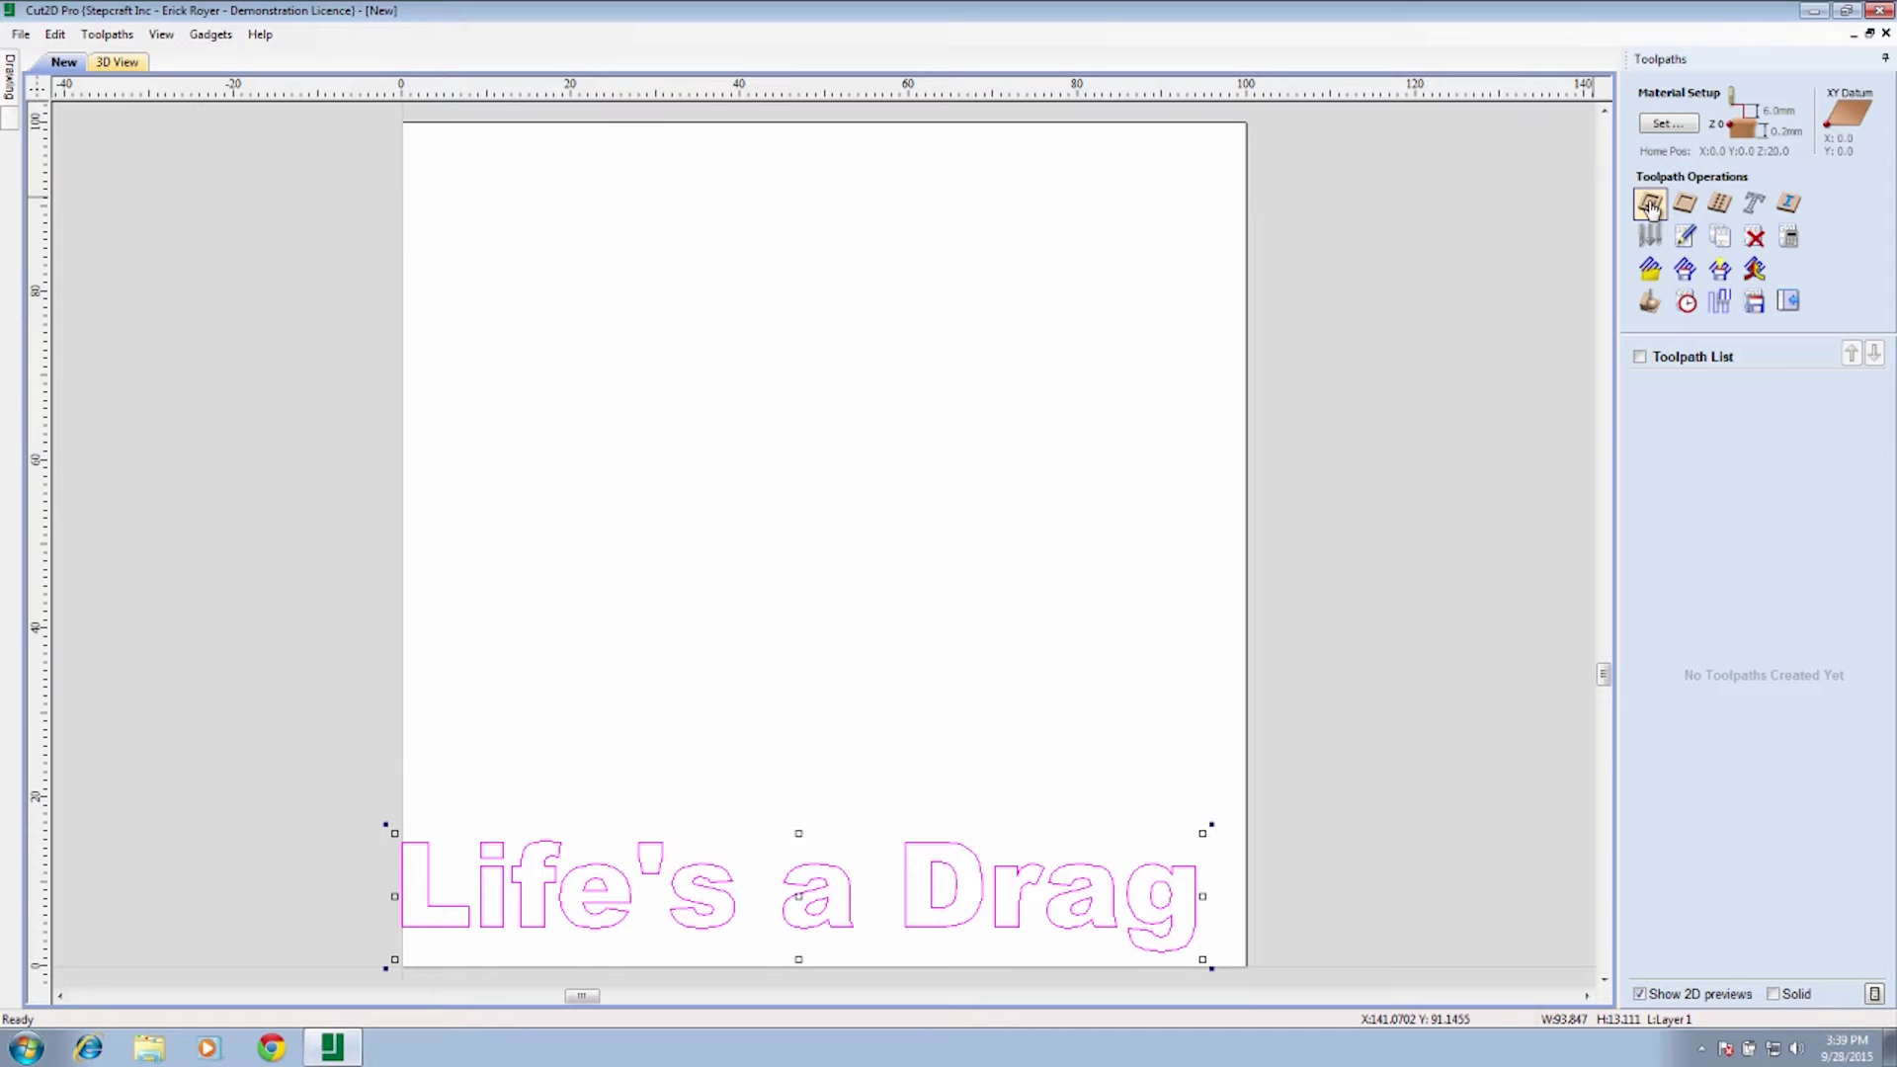
{"action": "left_click", "coordinate": [1650, 205]}
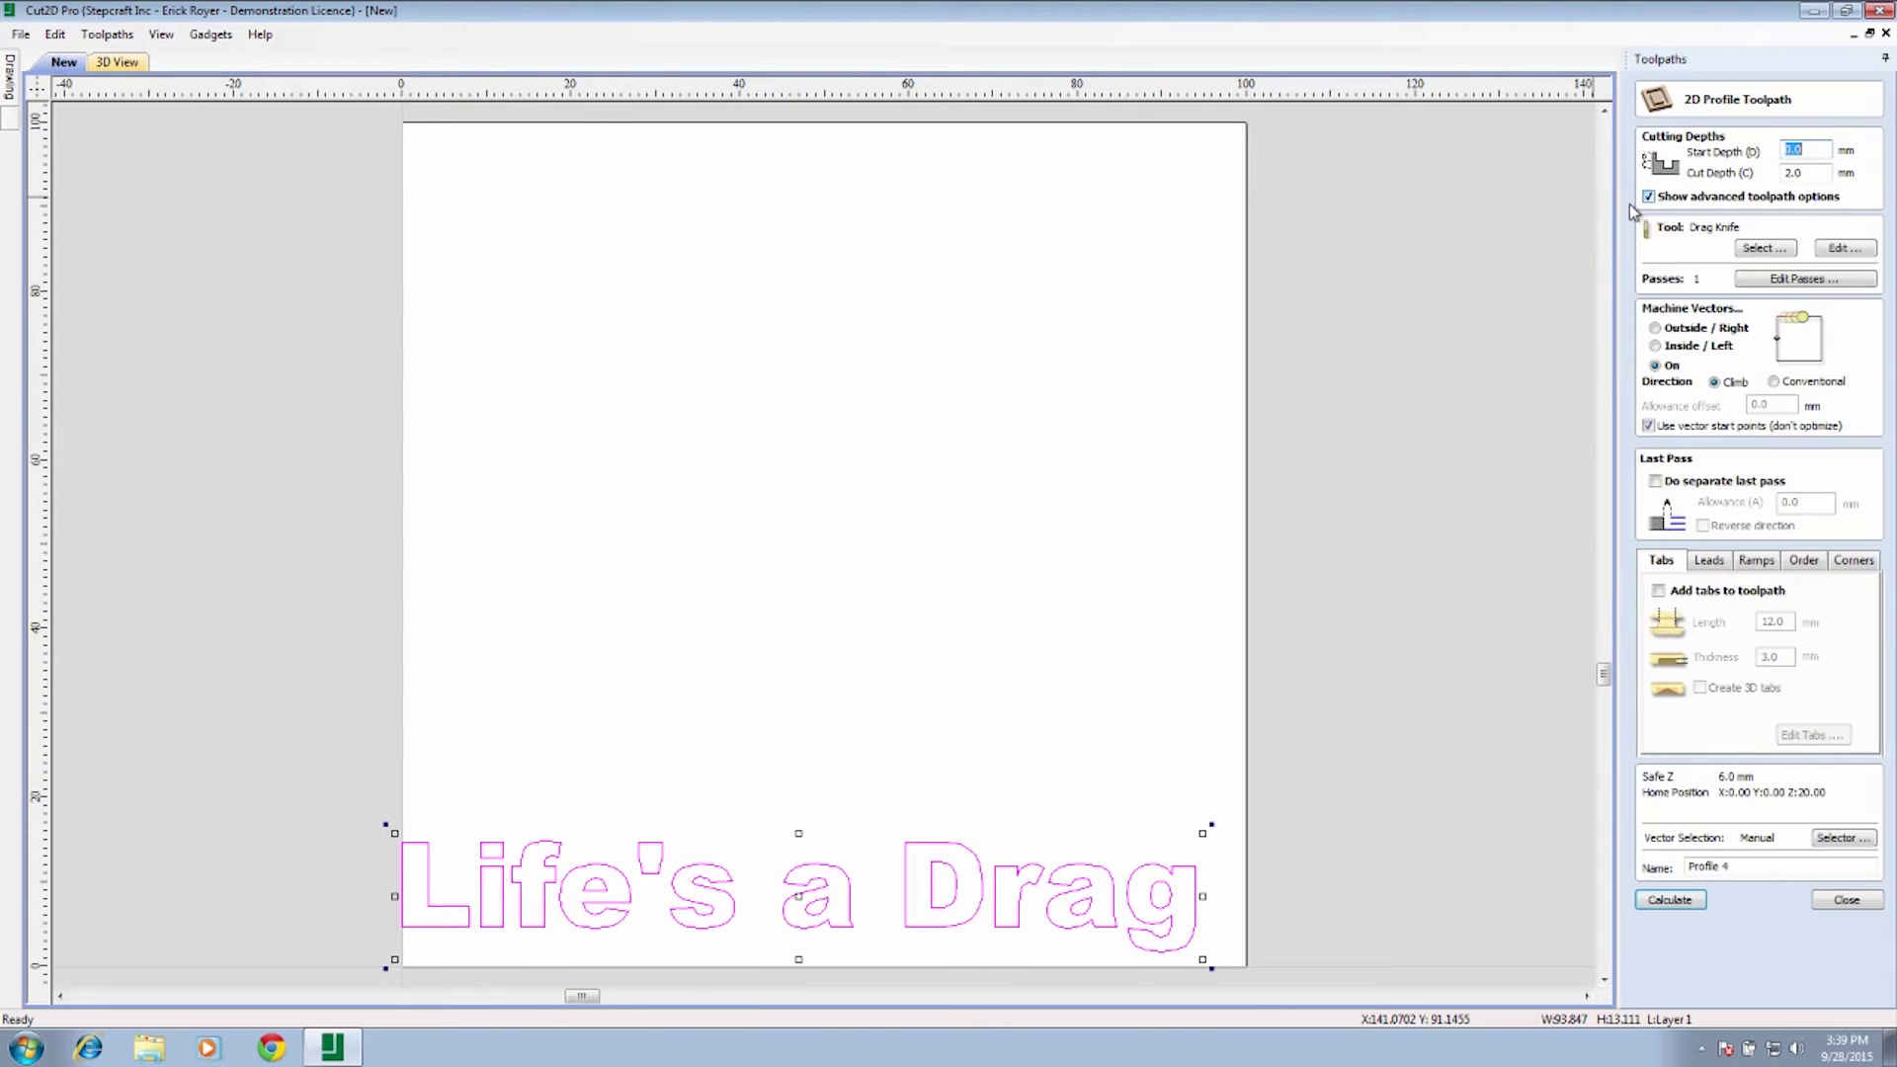
{"action": "left_click", "coordinate": [1765, 249]}
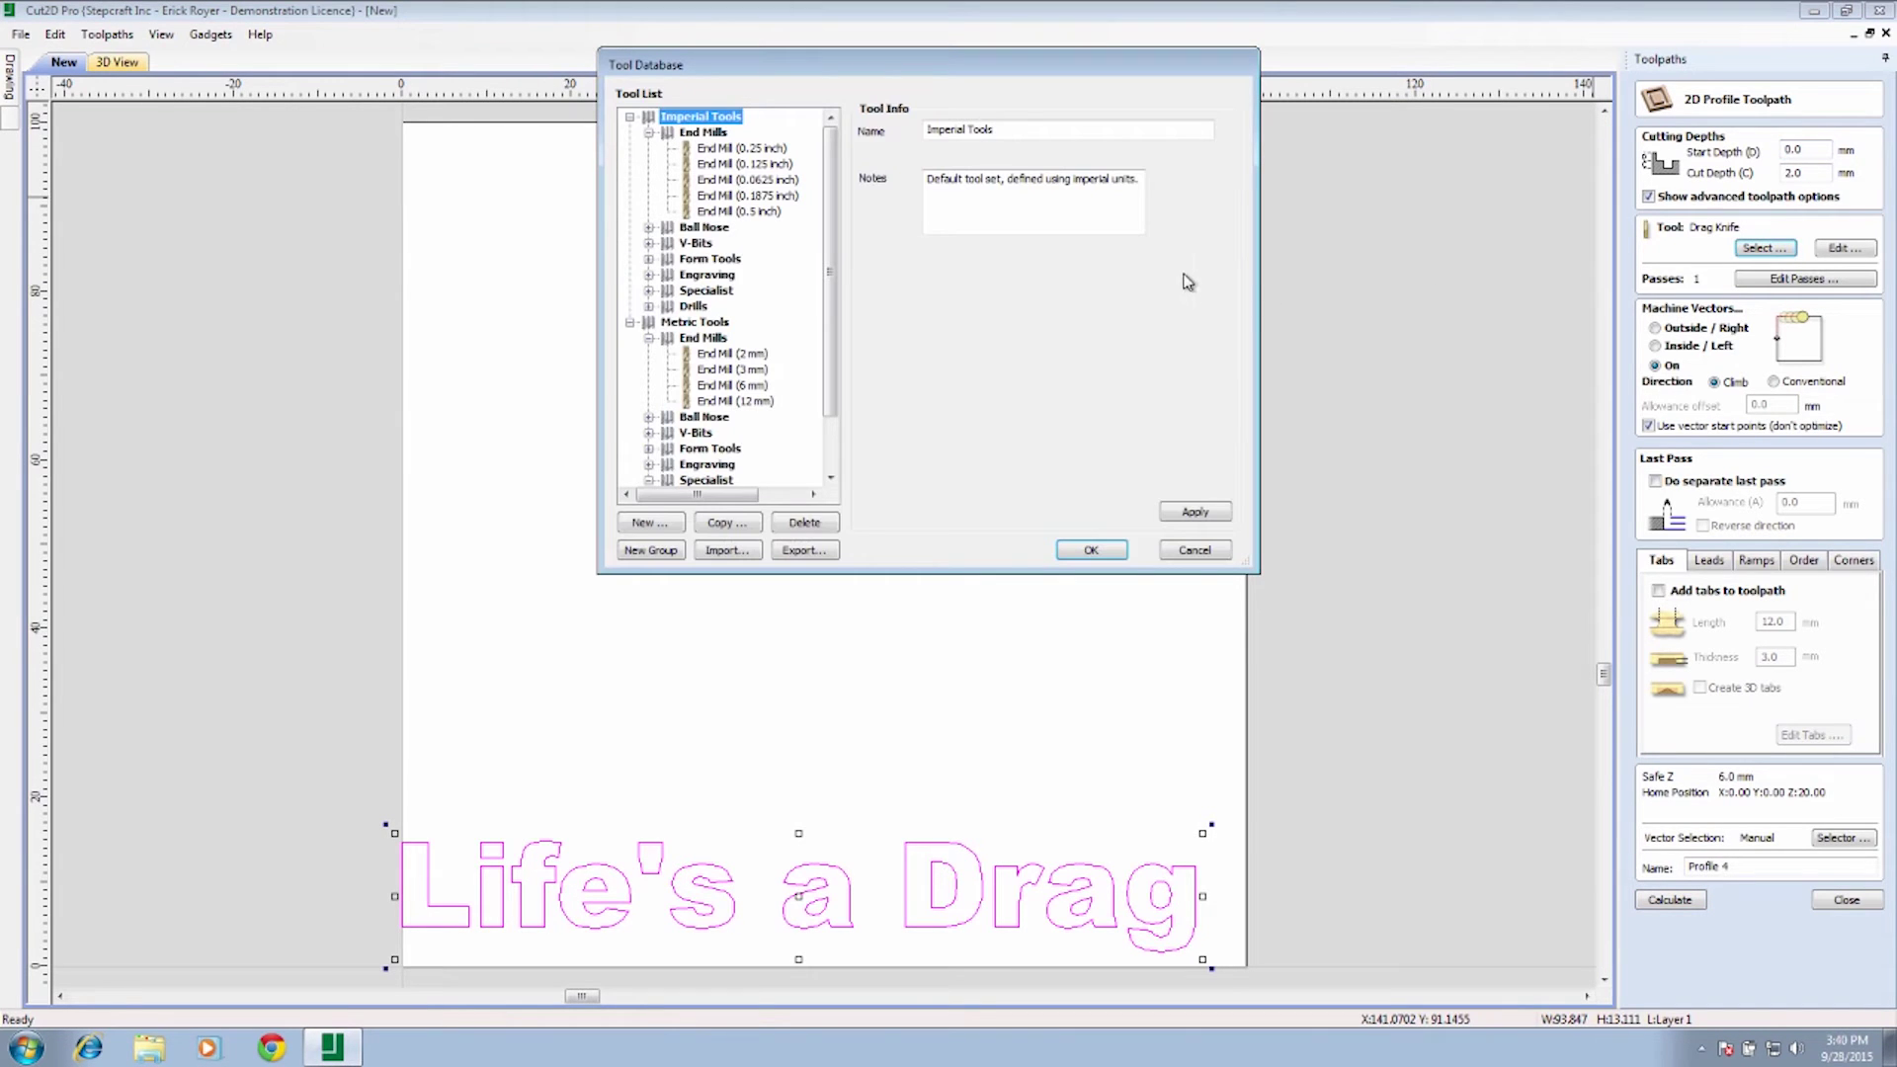
{"action": "left_click", "coordinate": [650, 479]}
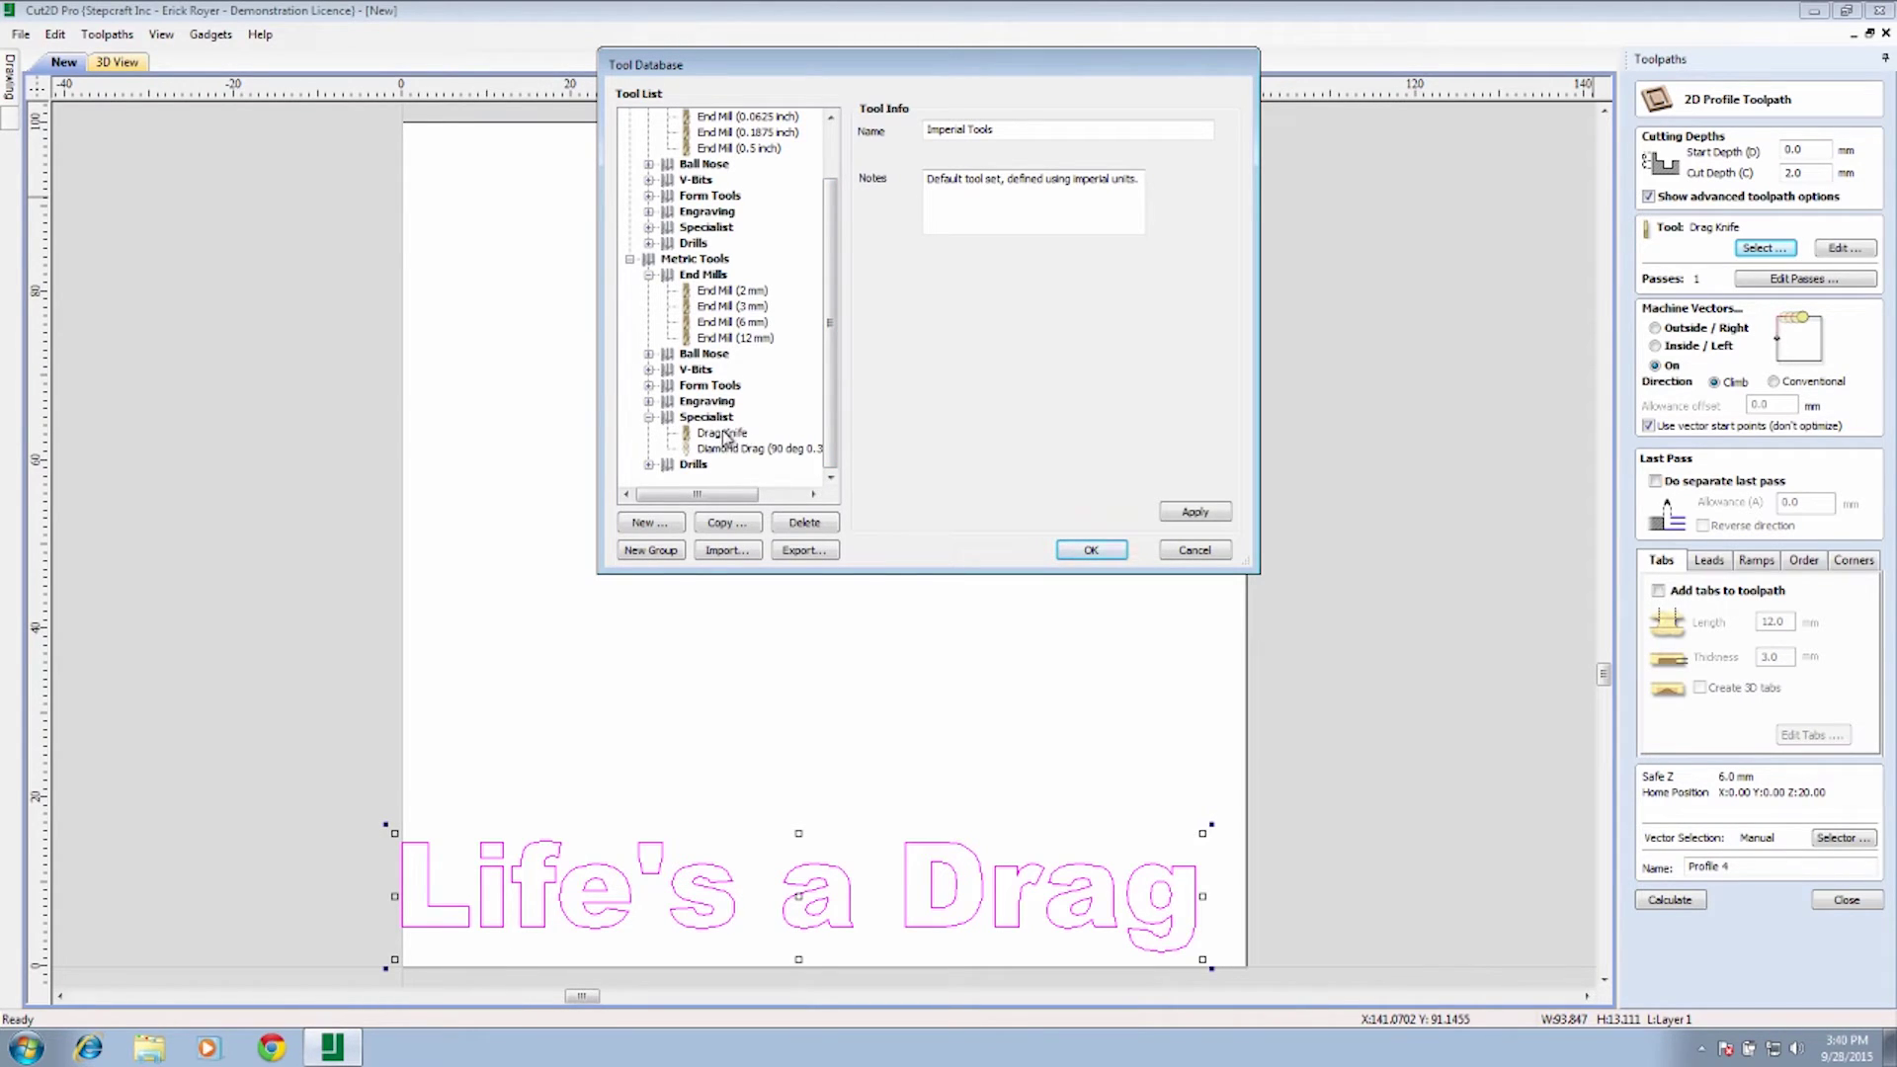
{"action": "left_click", "coordinate": [724, 434]}
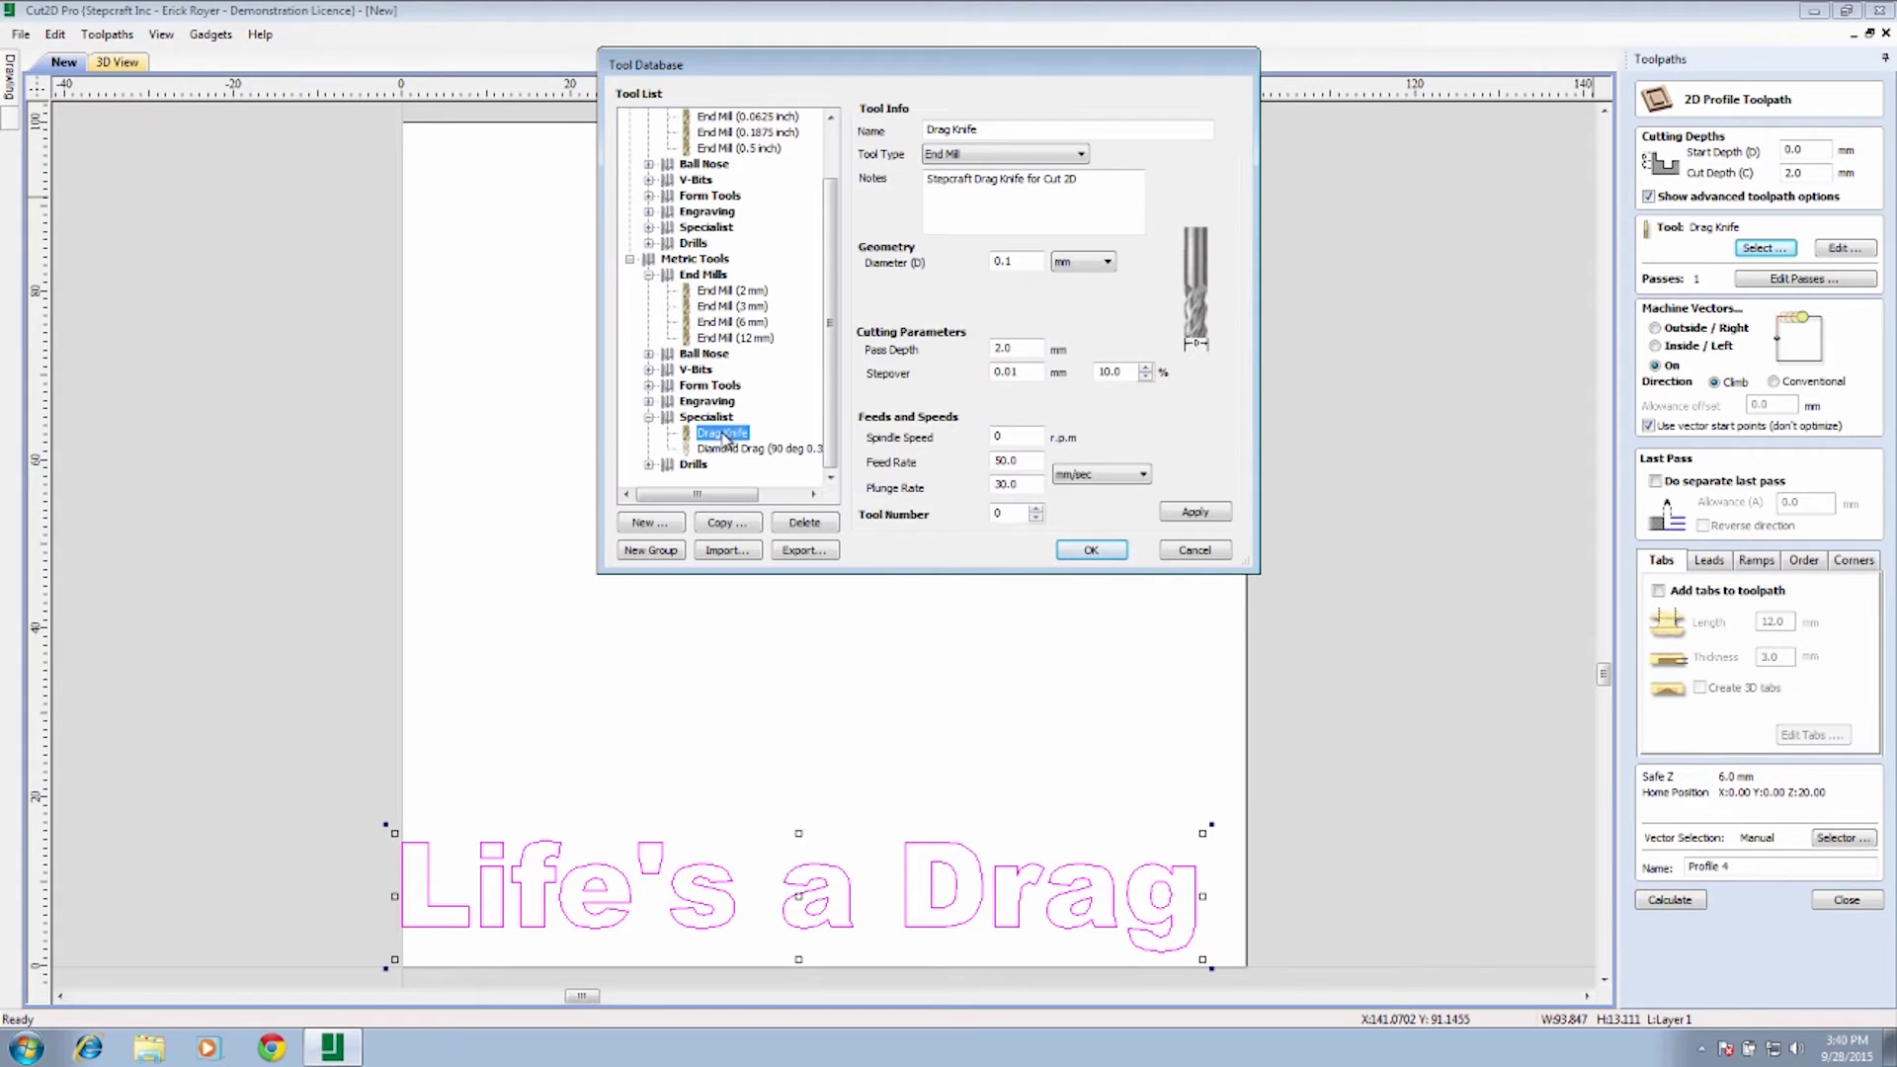
{"action": "left_click", "coordinate": [801, 523]}
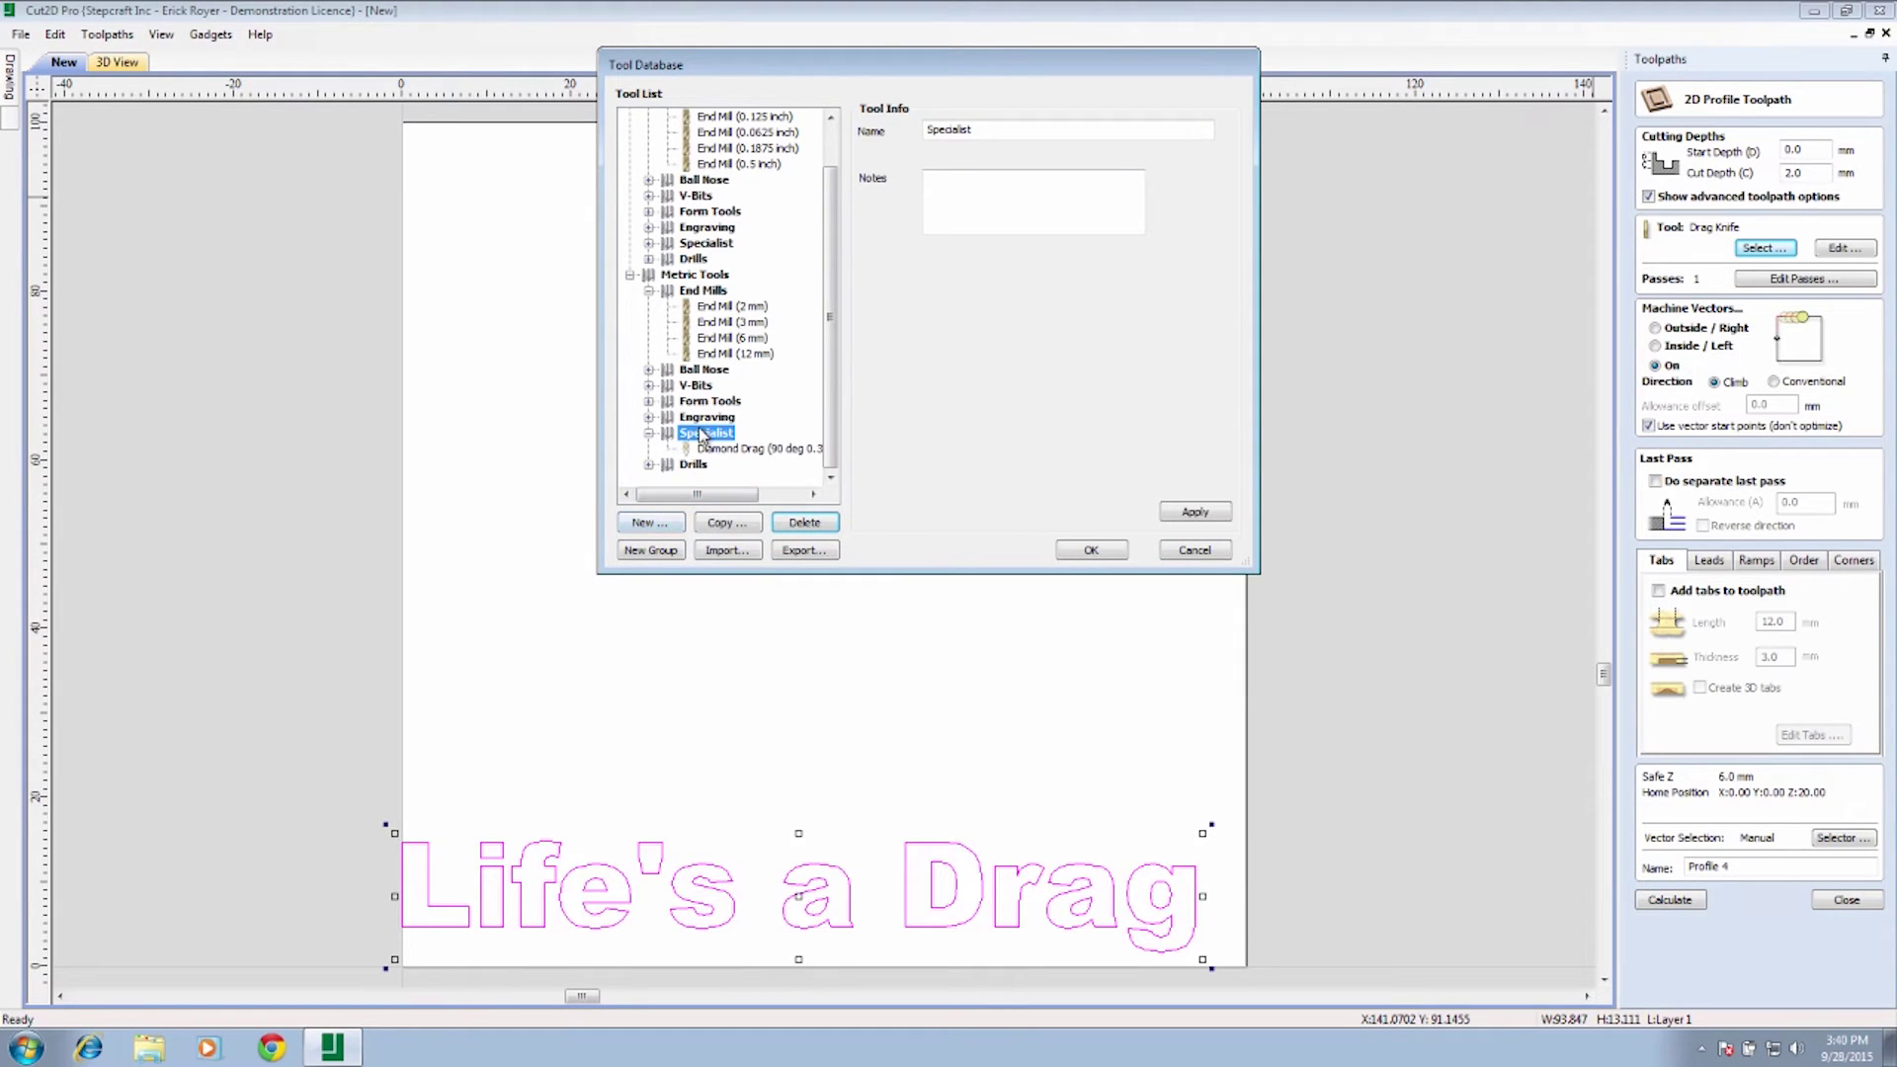
Step: Add a new tool of type End Mill to the metric Specialist group and name it Drag Knife
{"action": "left_click", "coordinate": [661, 530]}
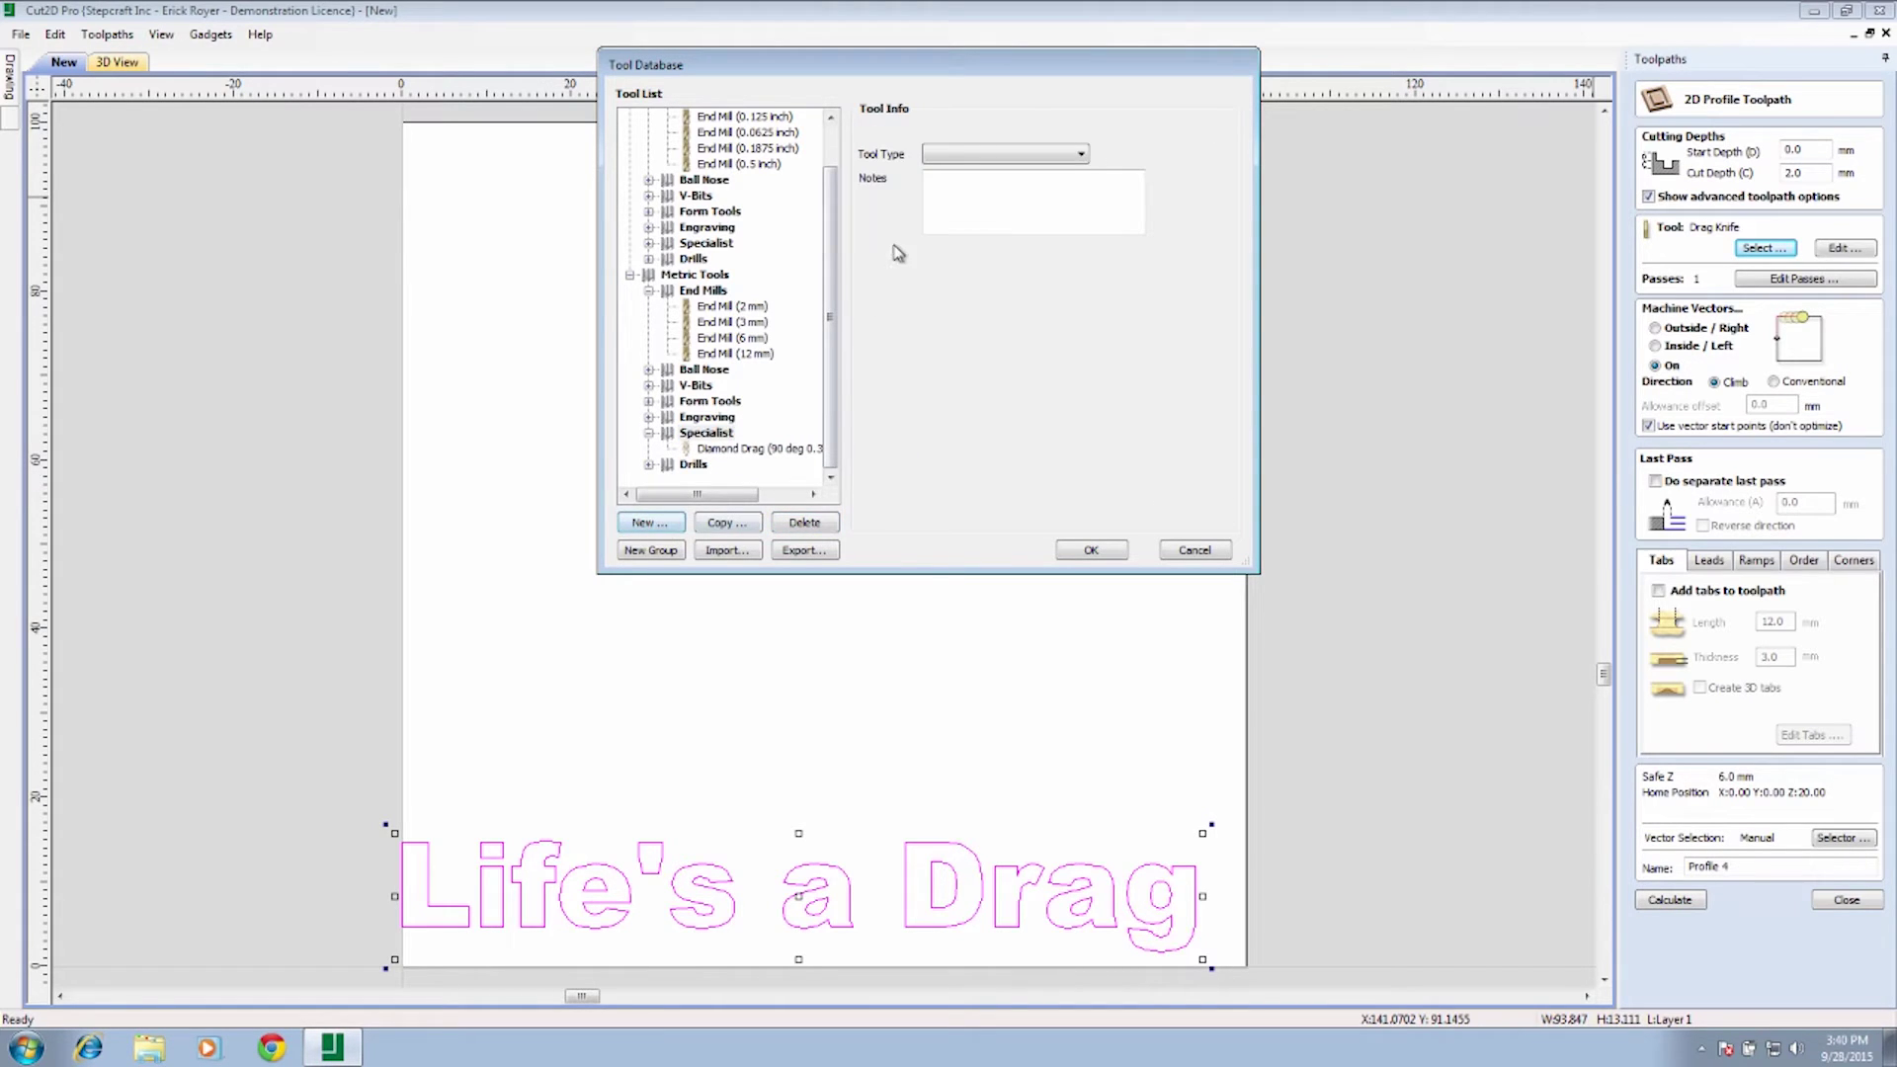
{"action": "left_click", "coordinate": [979, 153]}
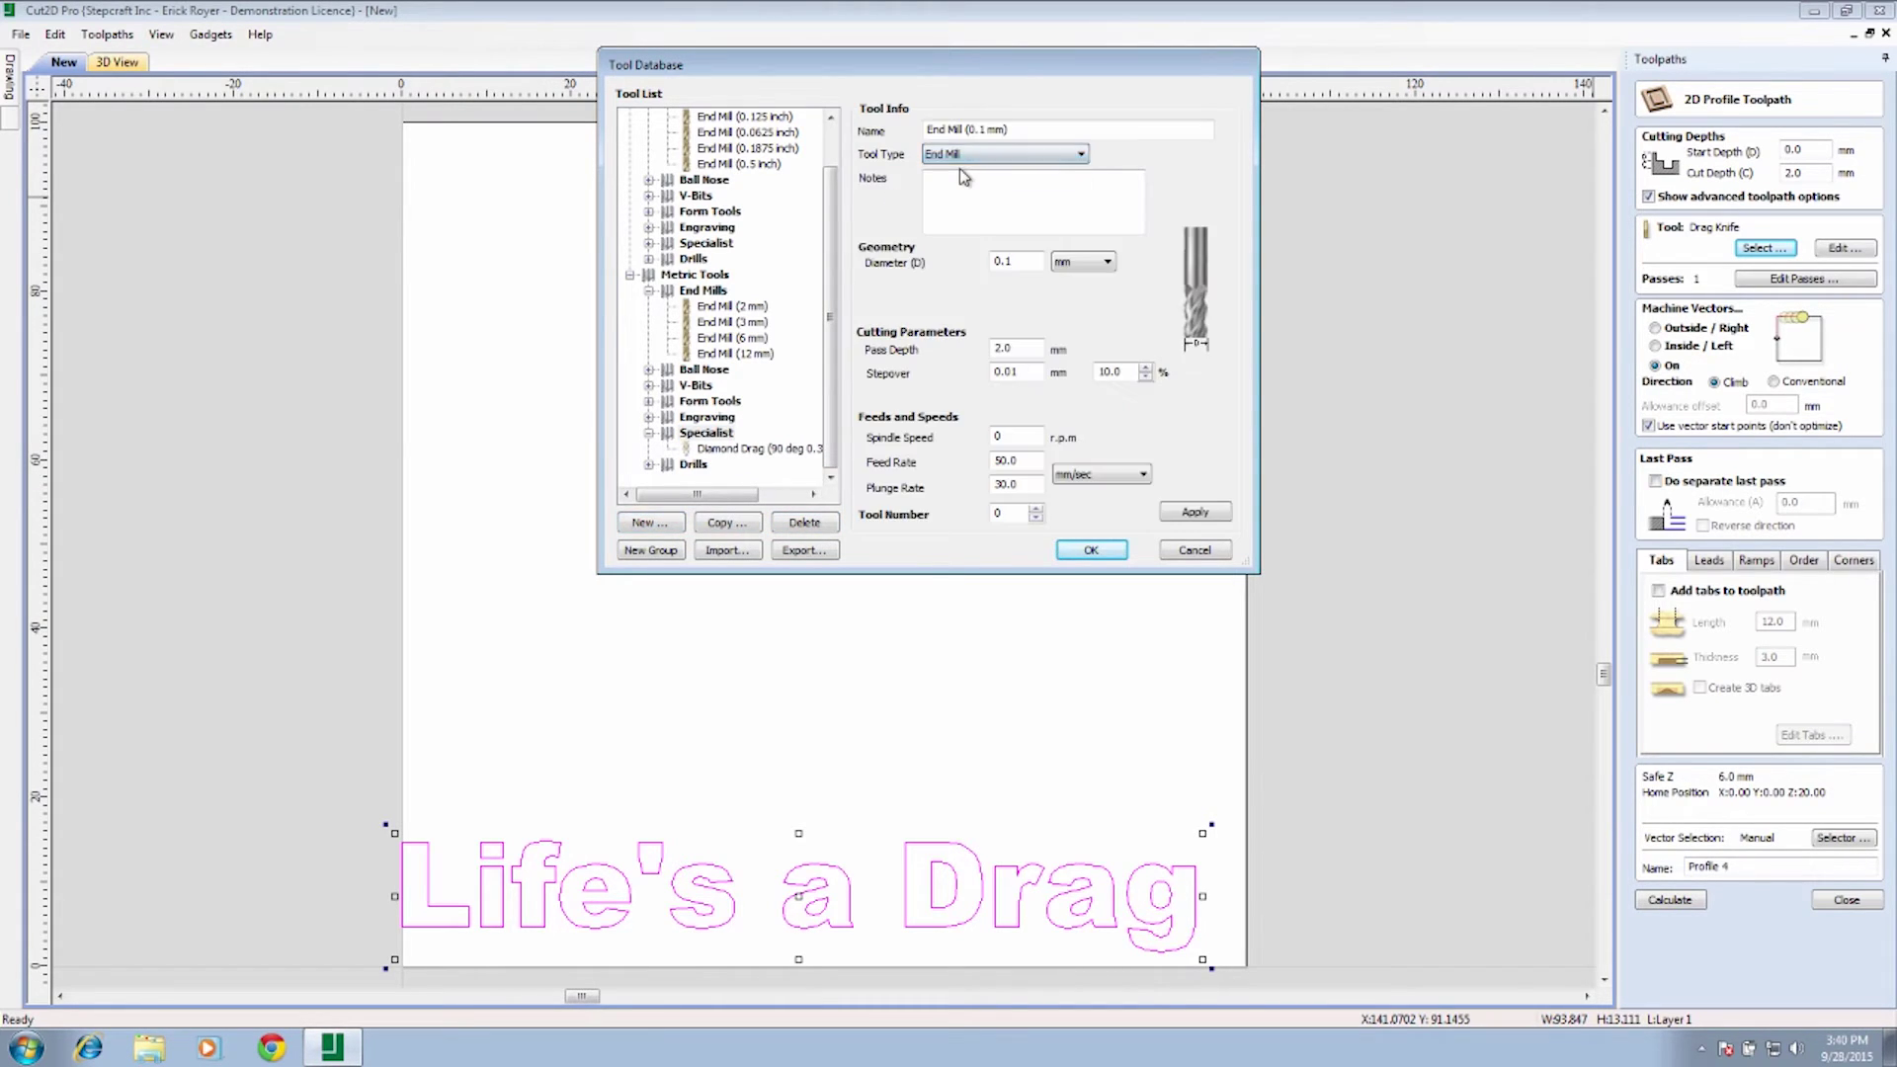
{"action": "left_click_drag", "start_coordinate": [1010, 128], "coordinate": [747, 120]}
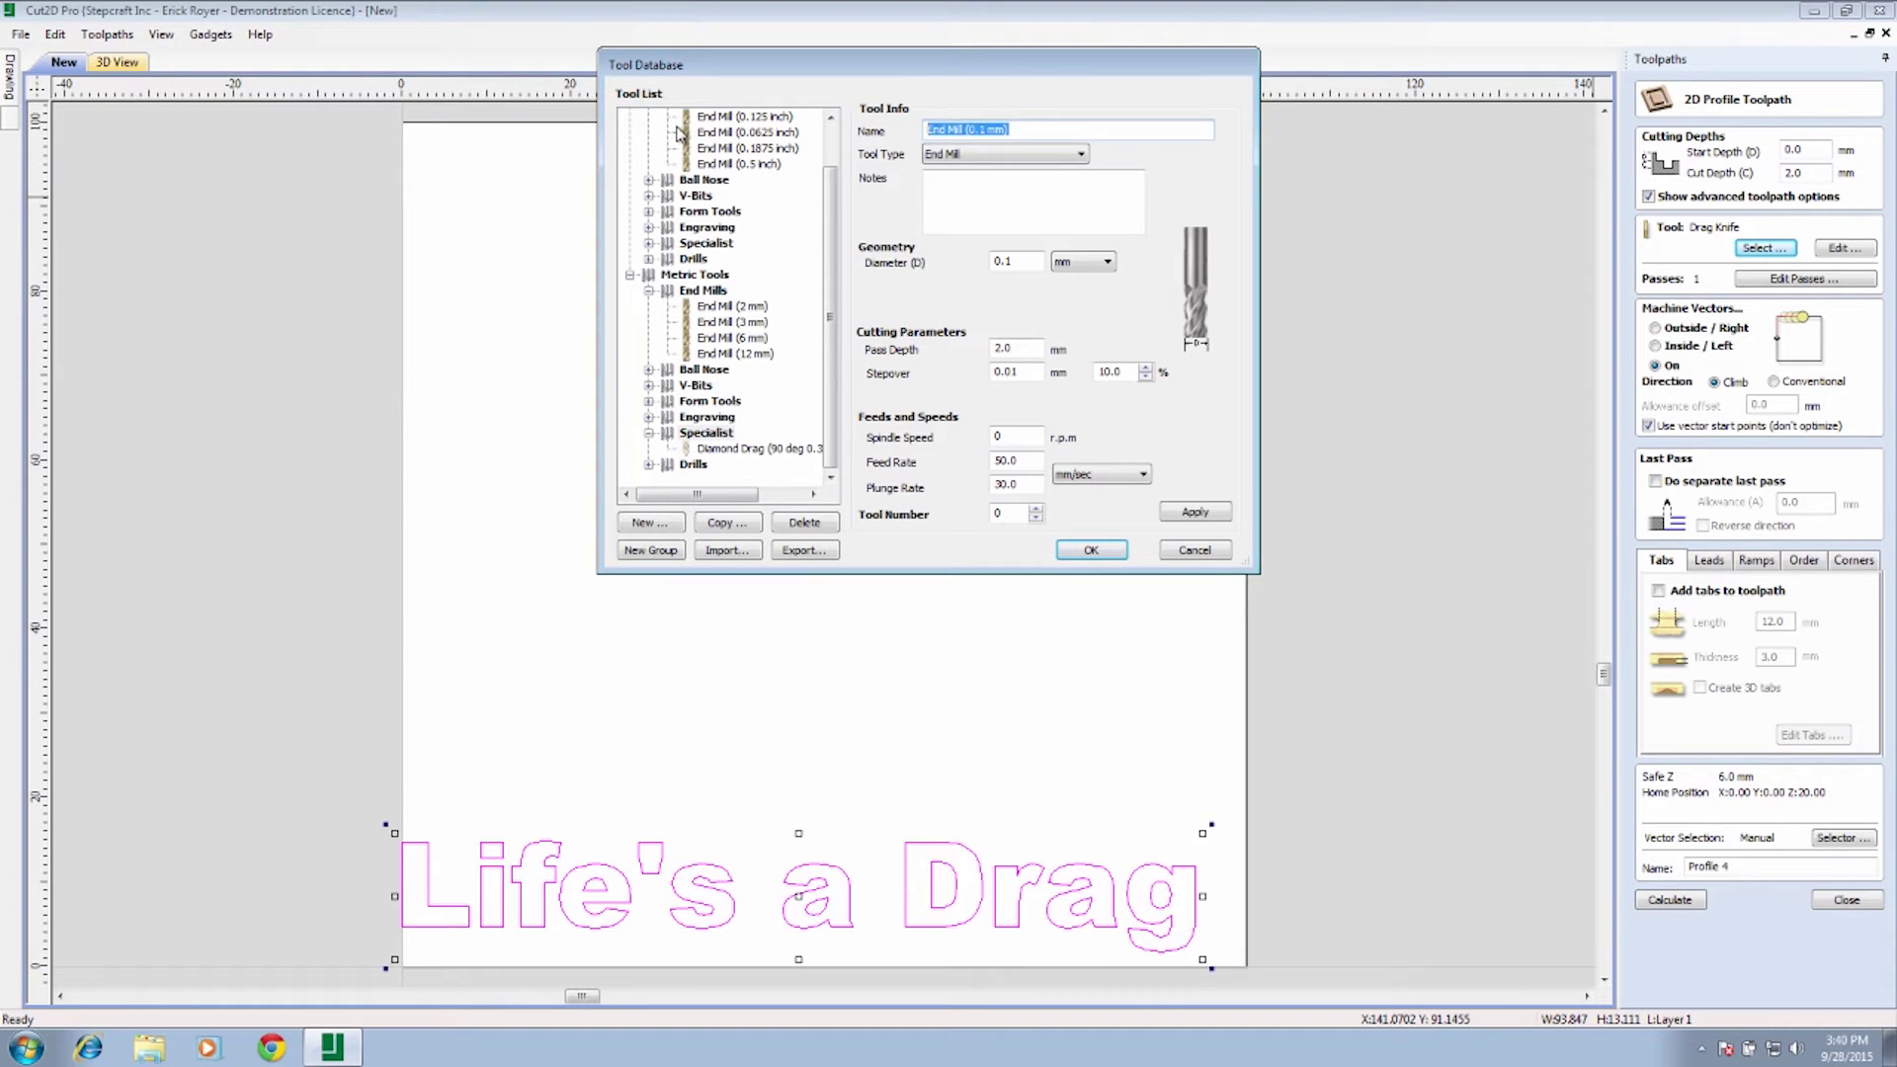
{"action": "type", "text": "Drag Kn"}
{"action": "type", "text": "ige"}
{"action": "key", "text": "BackSpace"}
{"action": "key", "text": "BackSpace"}
{"action": "type", "text": "fe"}
Step: Add the note "Drag Knife for Stepcraft" and accept the tool with 0.1 mm diameter and 2.0 mm pass depth
{"action": "left_click", "coordinate": [978, 188]}
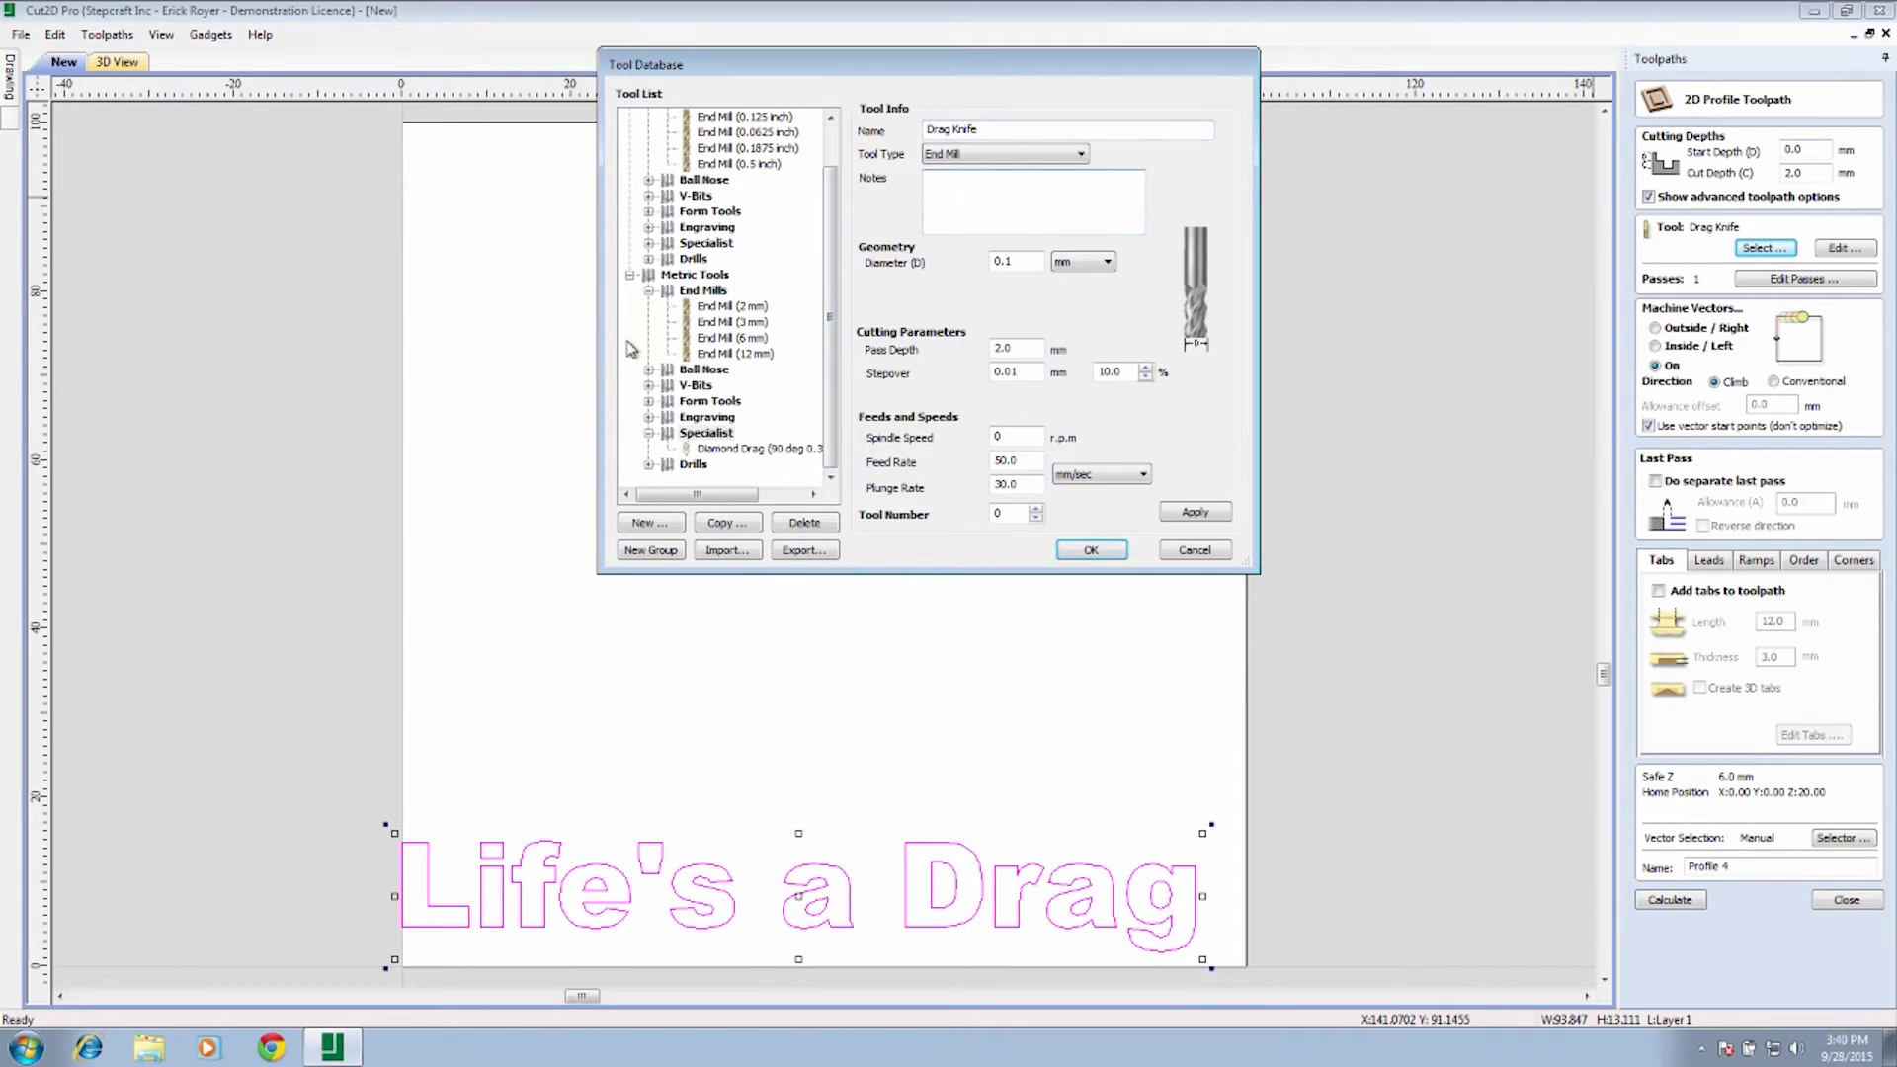
{"action": "type", "text": "Drag Knife for Stepcraf"}
{"action": "left_click", "coordinate": [1013, 262]}
{"action": "left_click_drag", "start_coordinate": [1015, 348], "coordinate": [989, 351]}
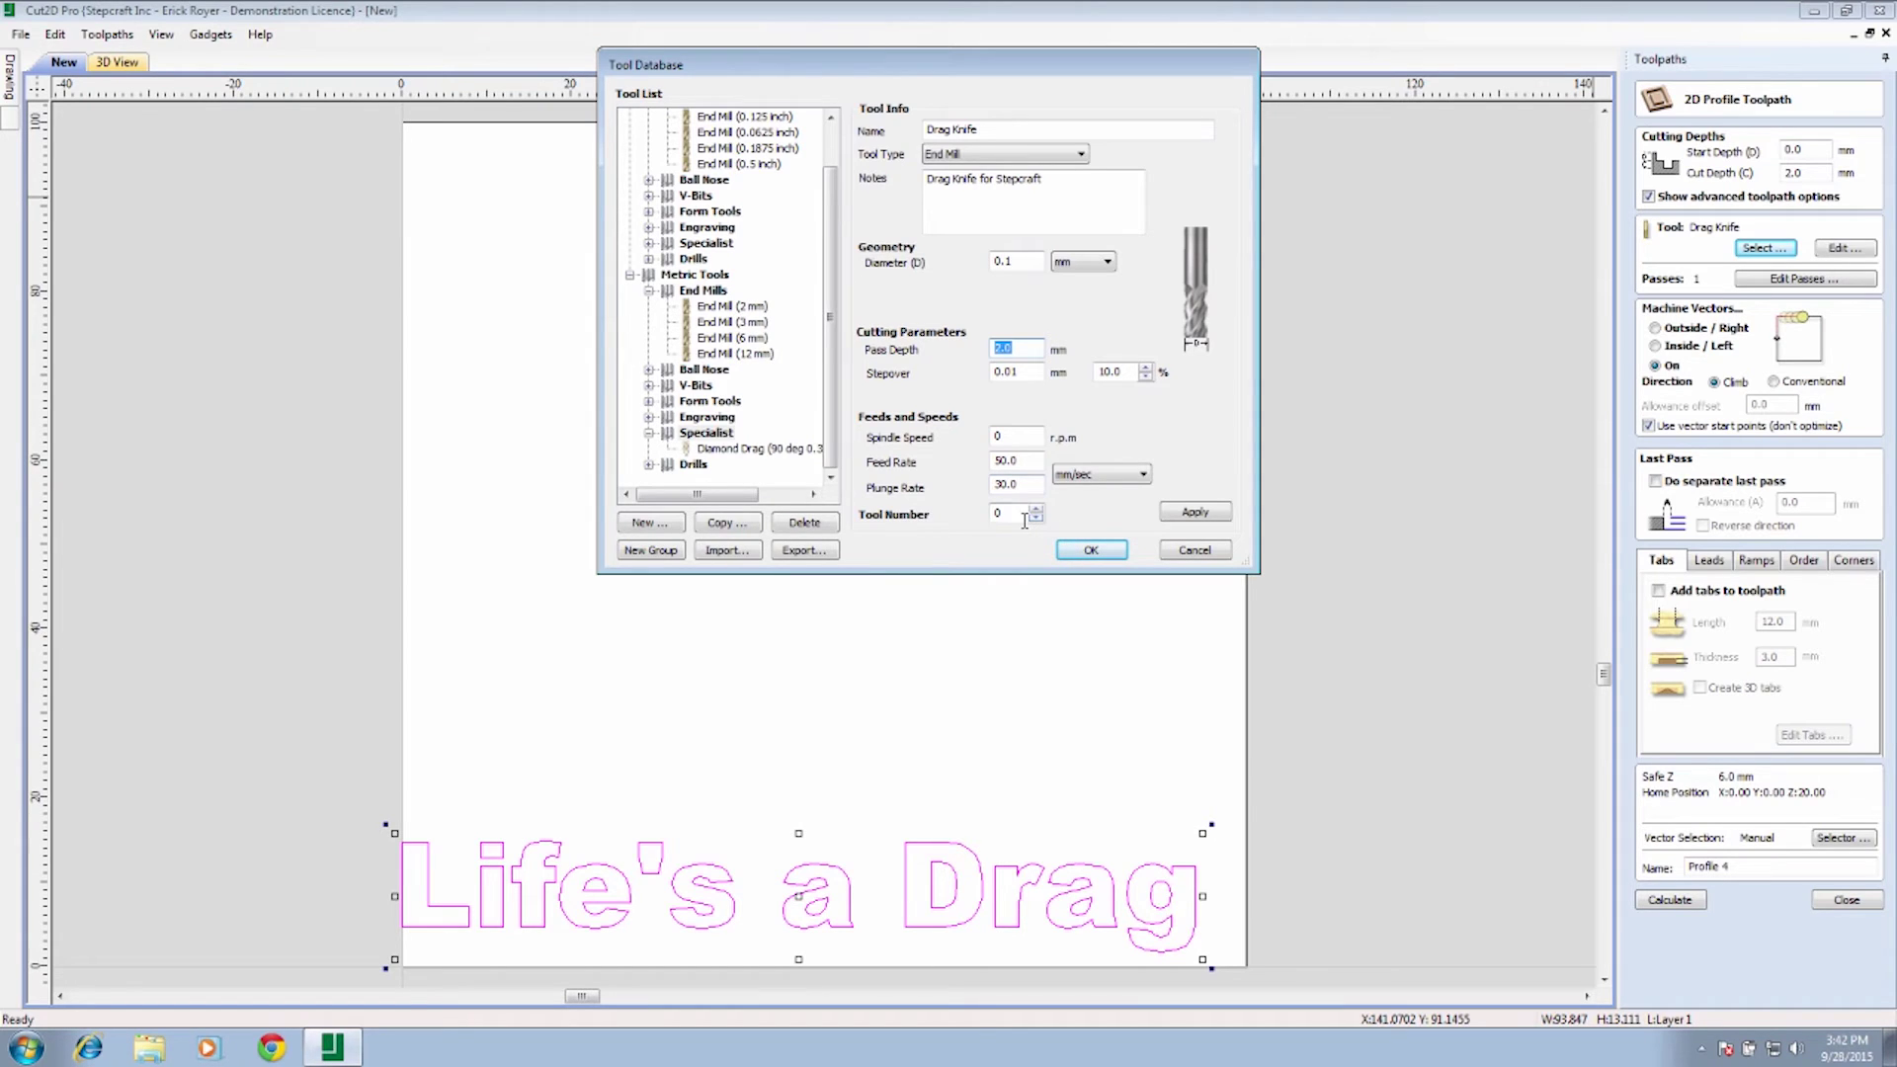
{"action": "left_click", "coordinate": [1092, 551]}
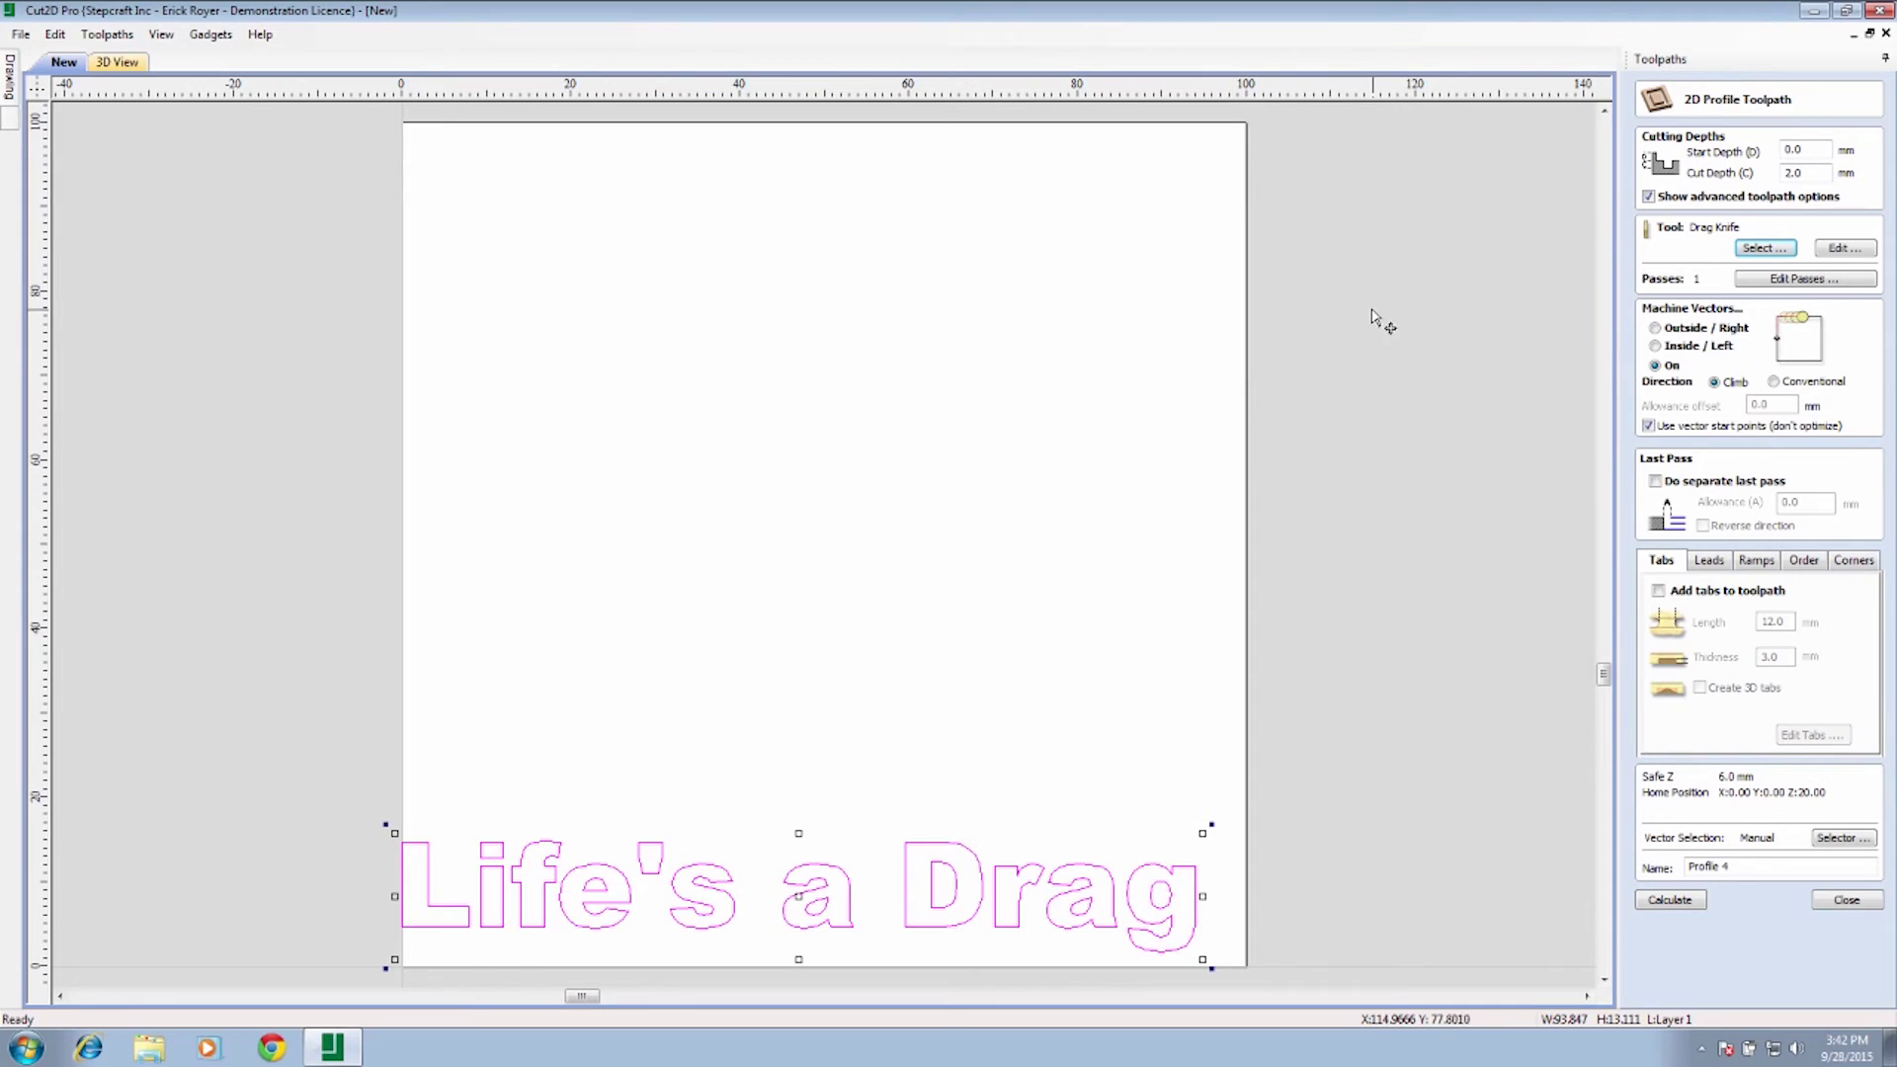
Step: Choose the Drag Knife as the profile toolpath's tool and set it to machine on the vectors
{"action": "left_click", "coordinate": [1789, 254]}
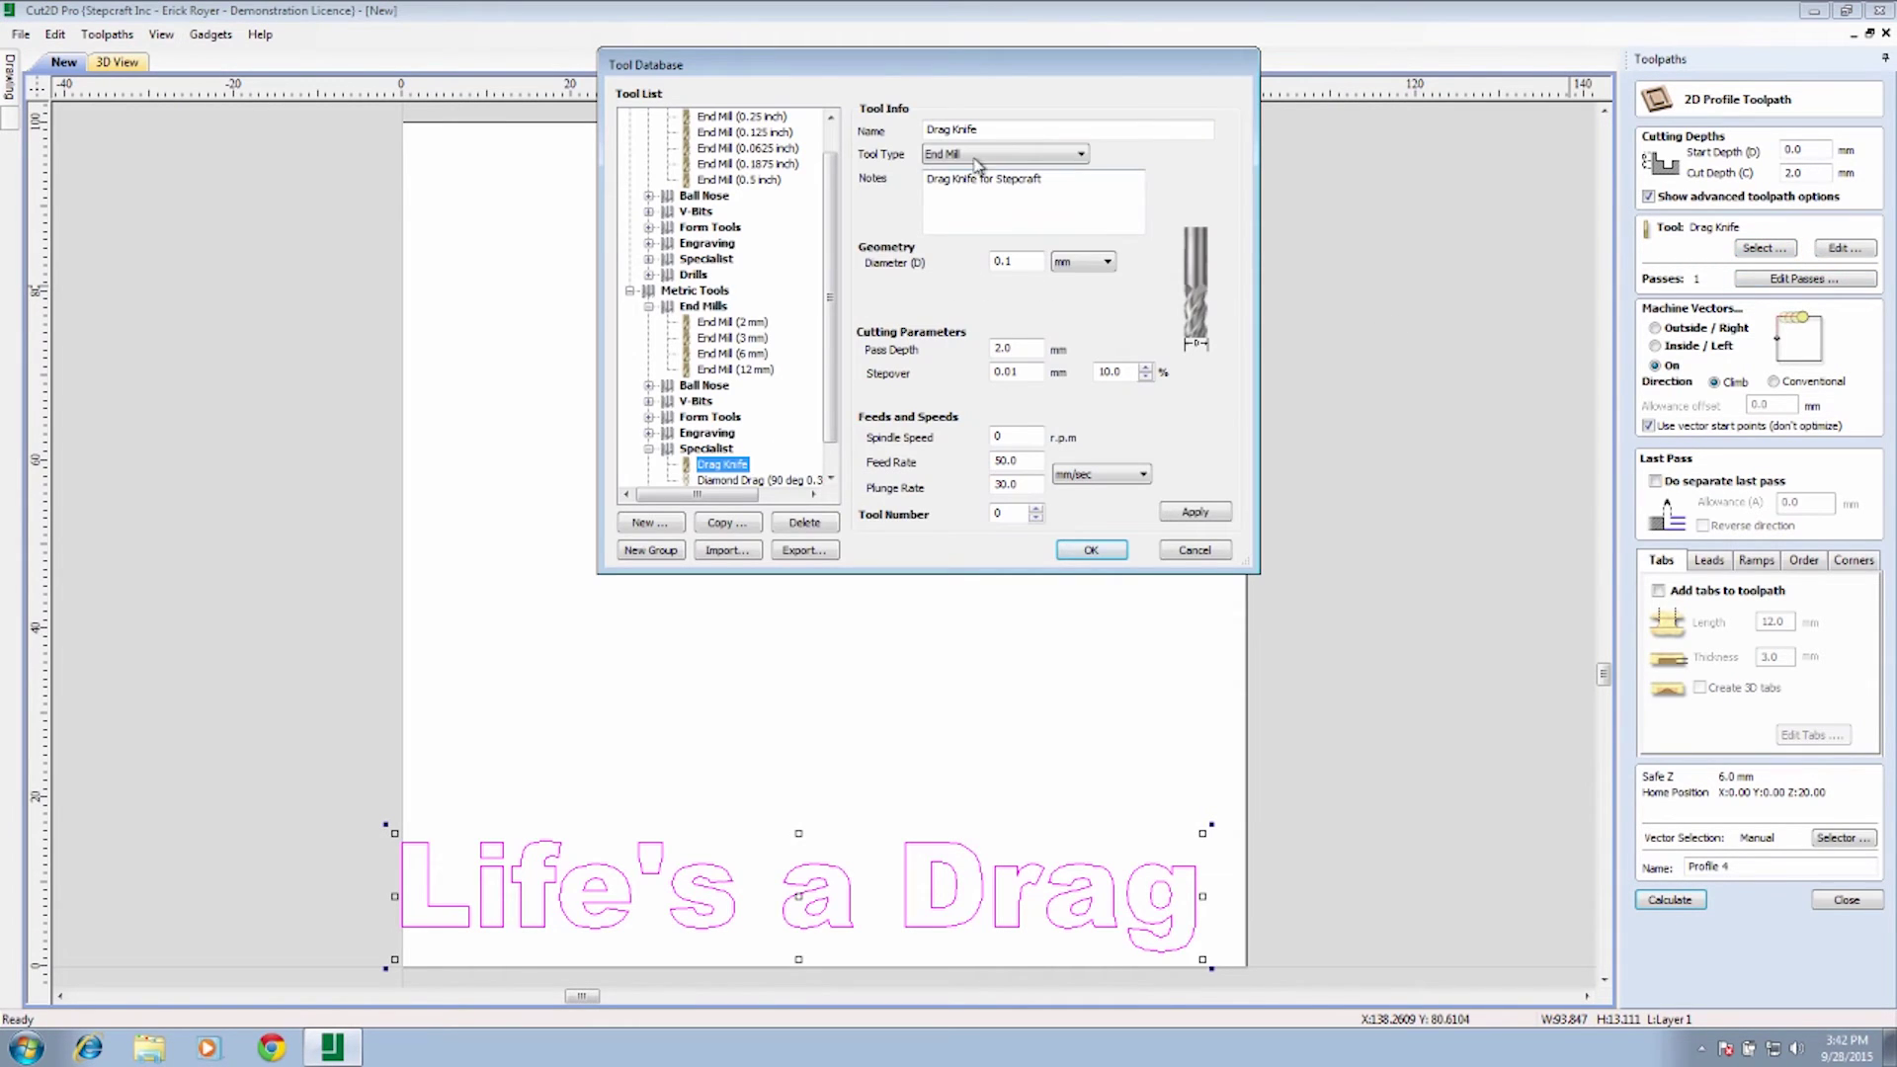
{"action": "left_click", "coordinate": [1092, 550]}
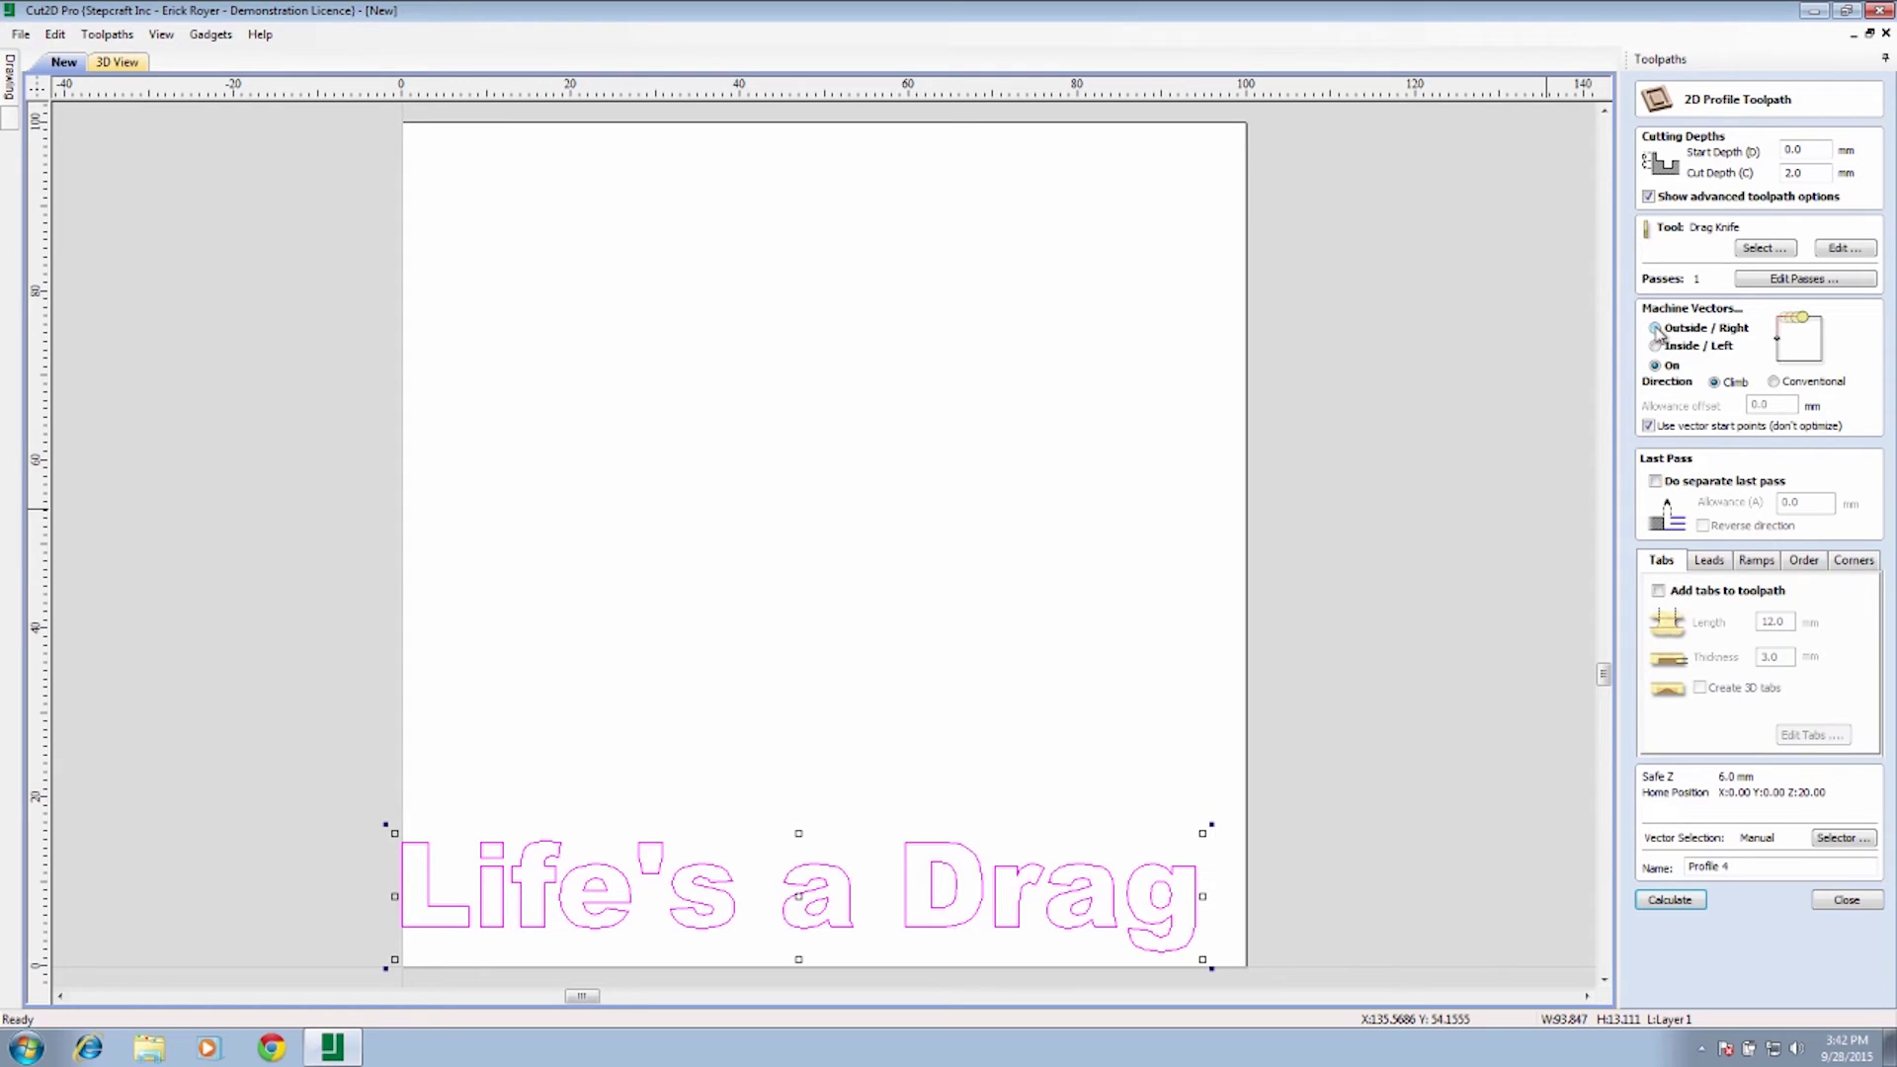
{"action": "left_click", "coordinate": [1655, 328]}
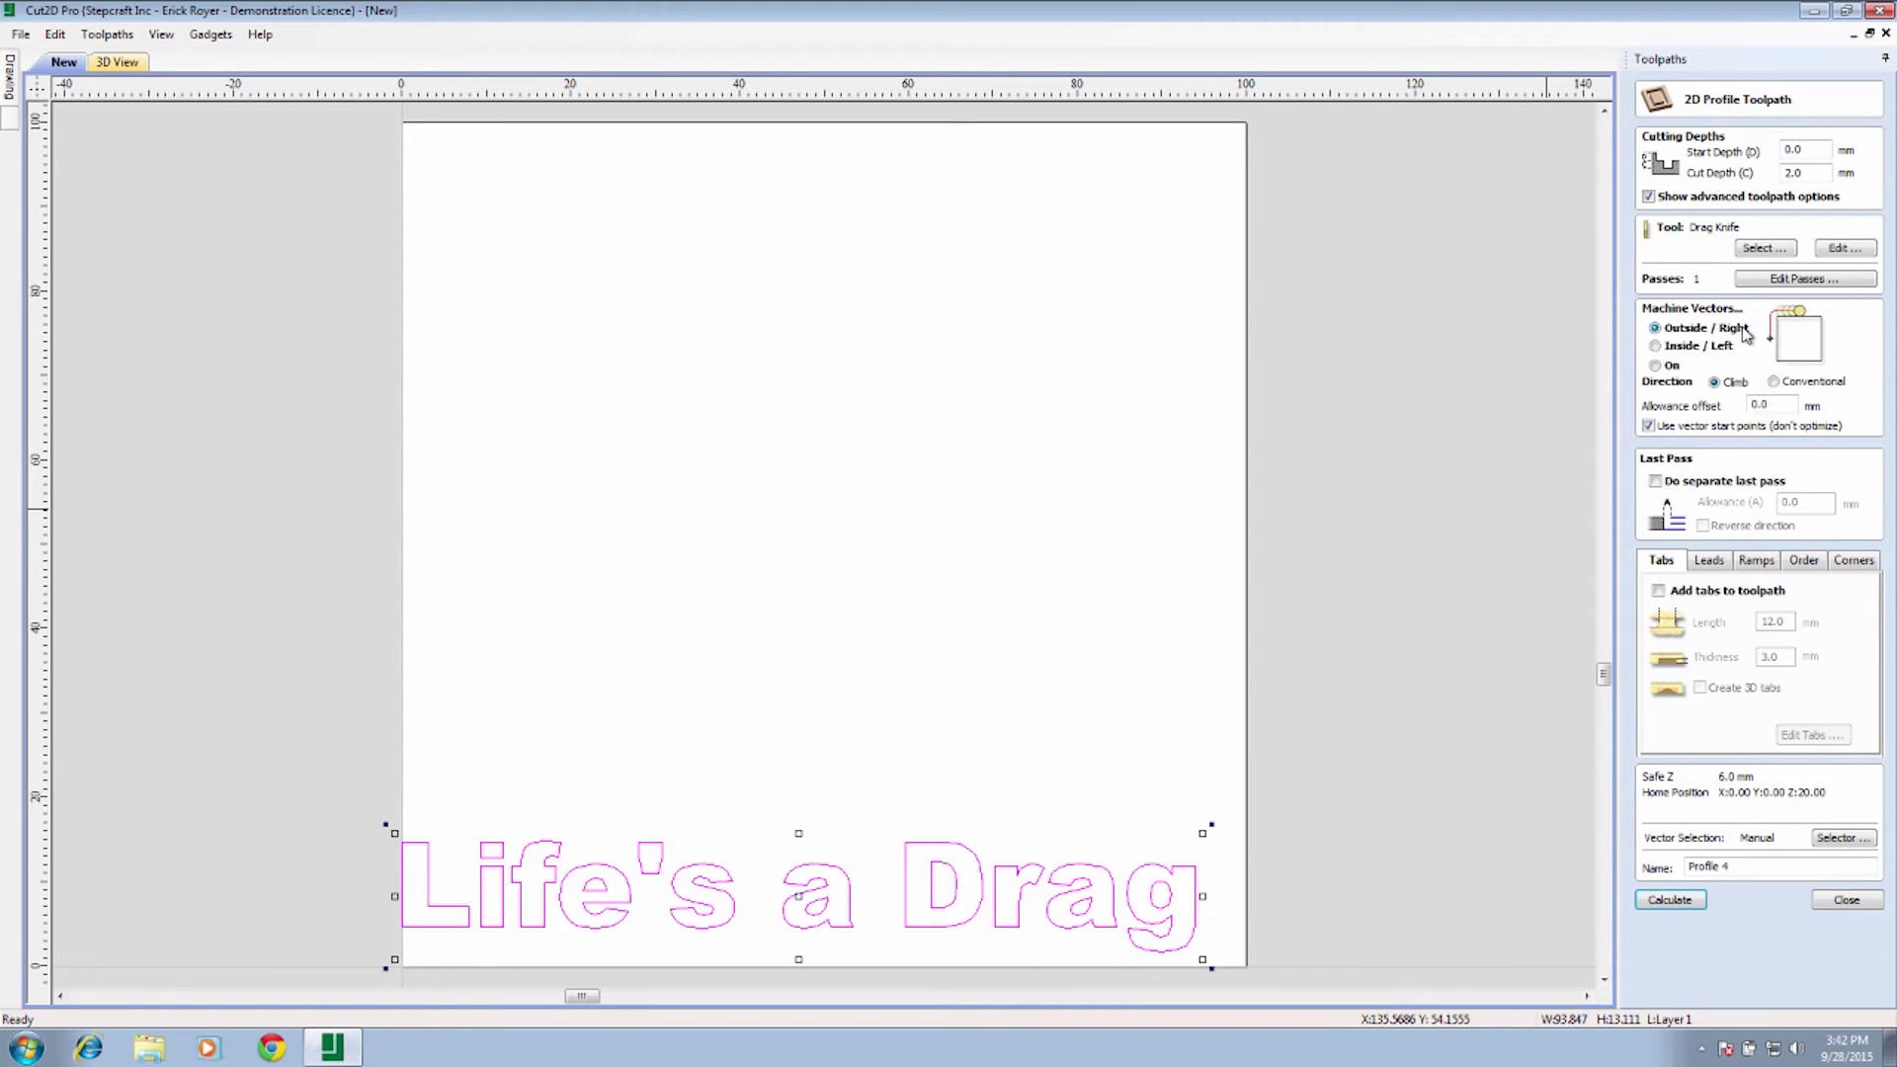
{"action": "left_click", "coordinate": [1656, 367]}
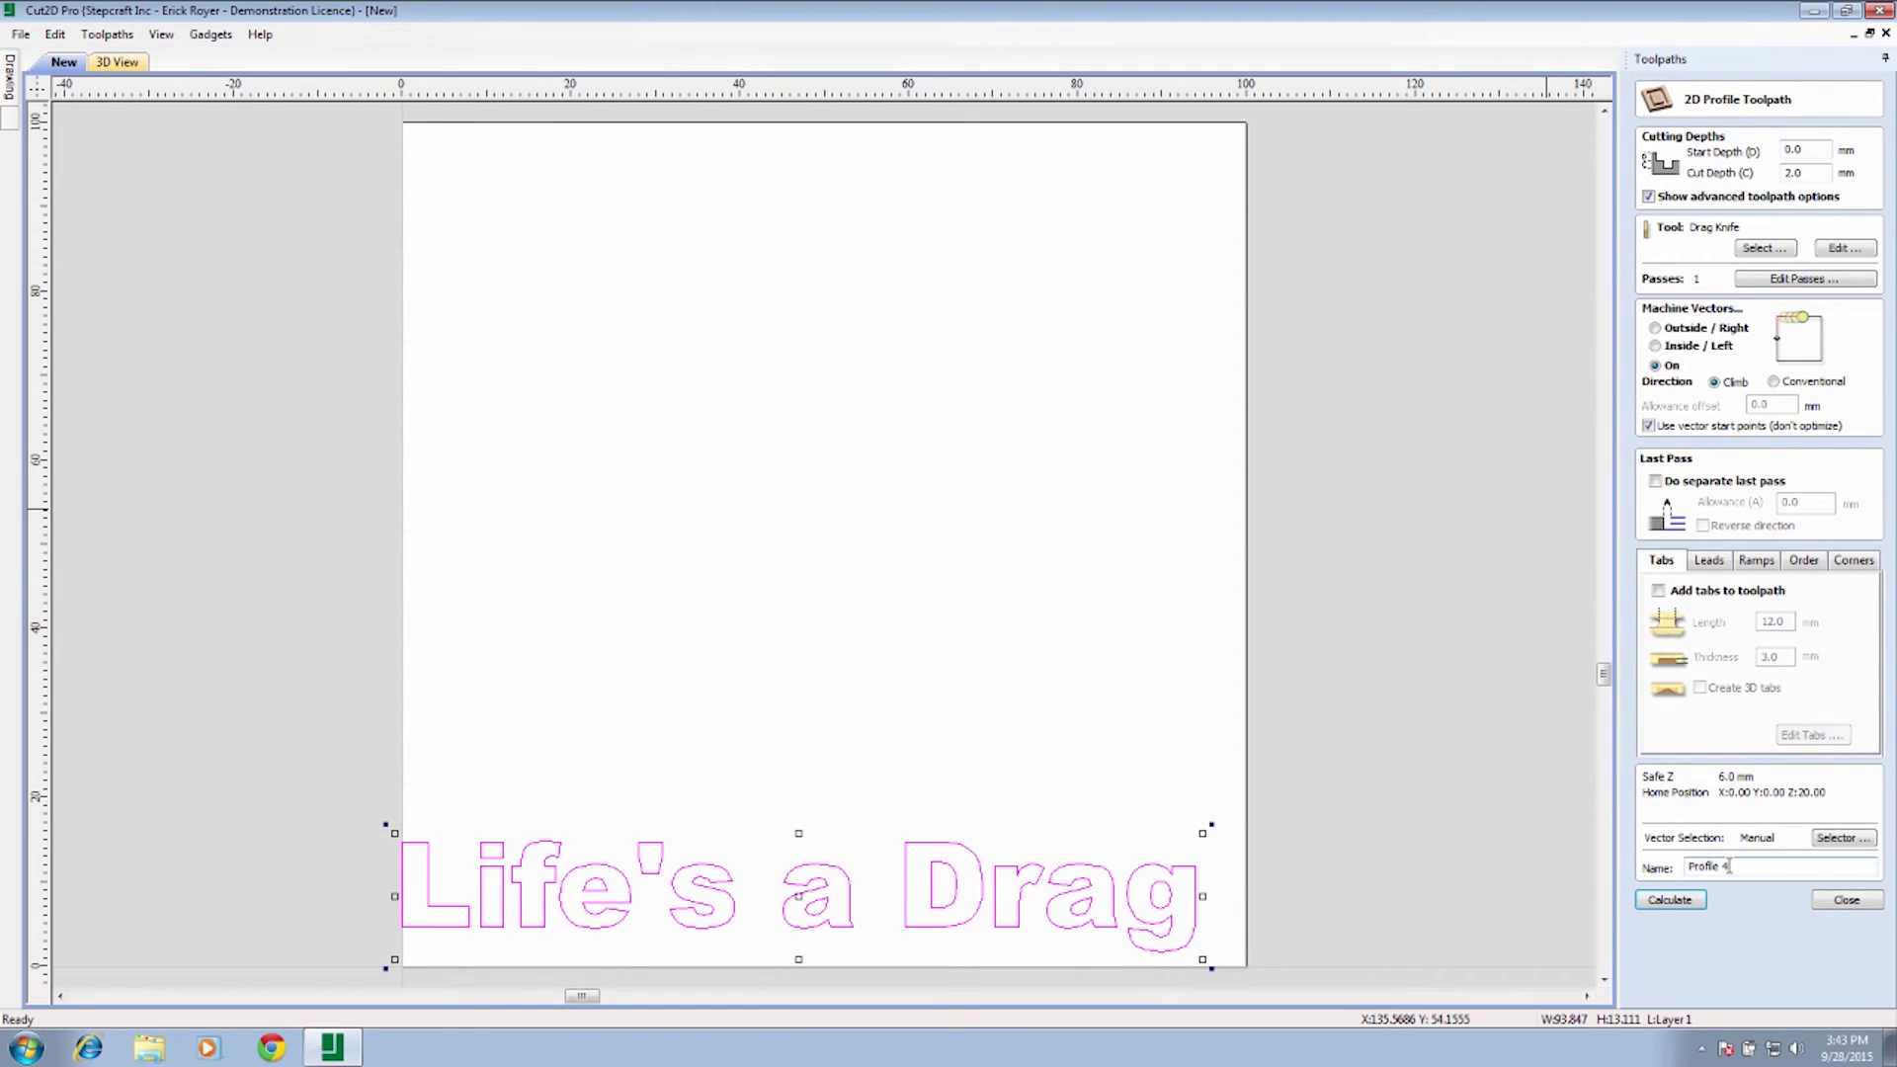
Step: Name the toolpath "drag knife" and calculate it, accepting the cut through the material
{"action": "double_click", "coordinate": [1684, 864]}
{"action": "type", "text": "drag knige"}
{"action": "key", "text": "BackSpace"}
{"action": "type", "text": "fe"}
{"action": "left_click", "coordinate": [1671, 903]}
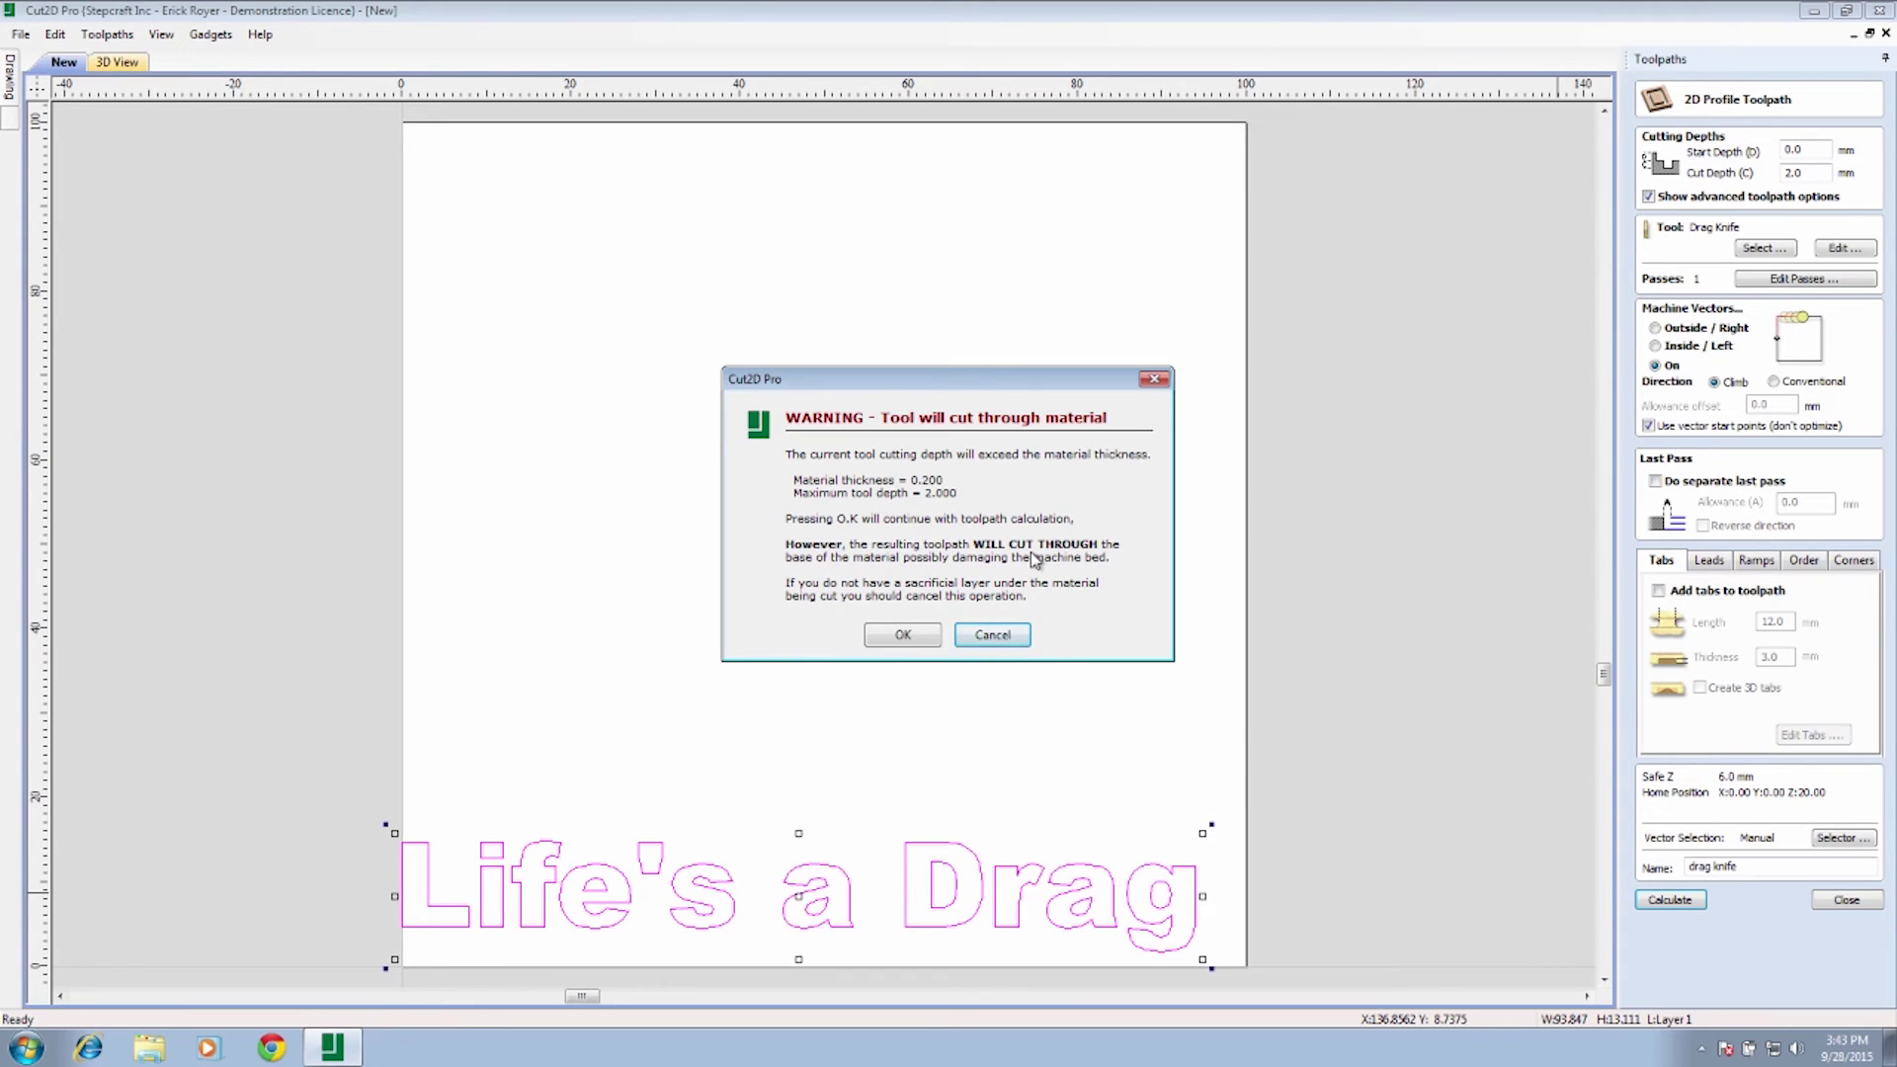
{"action": "left_click", "coordinate": [918, 635]}
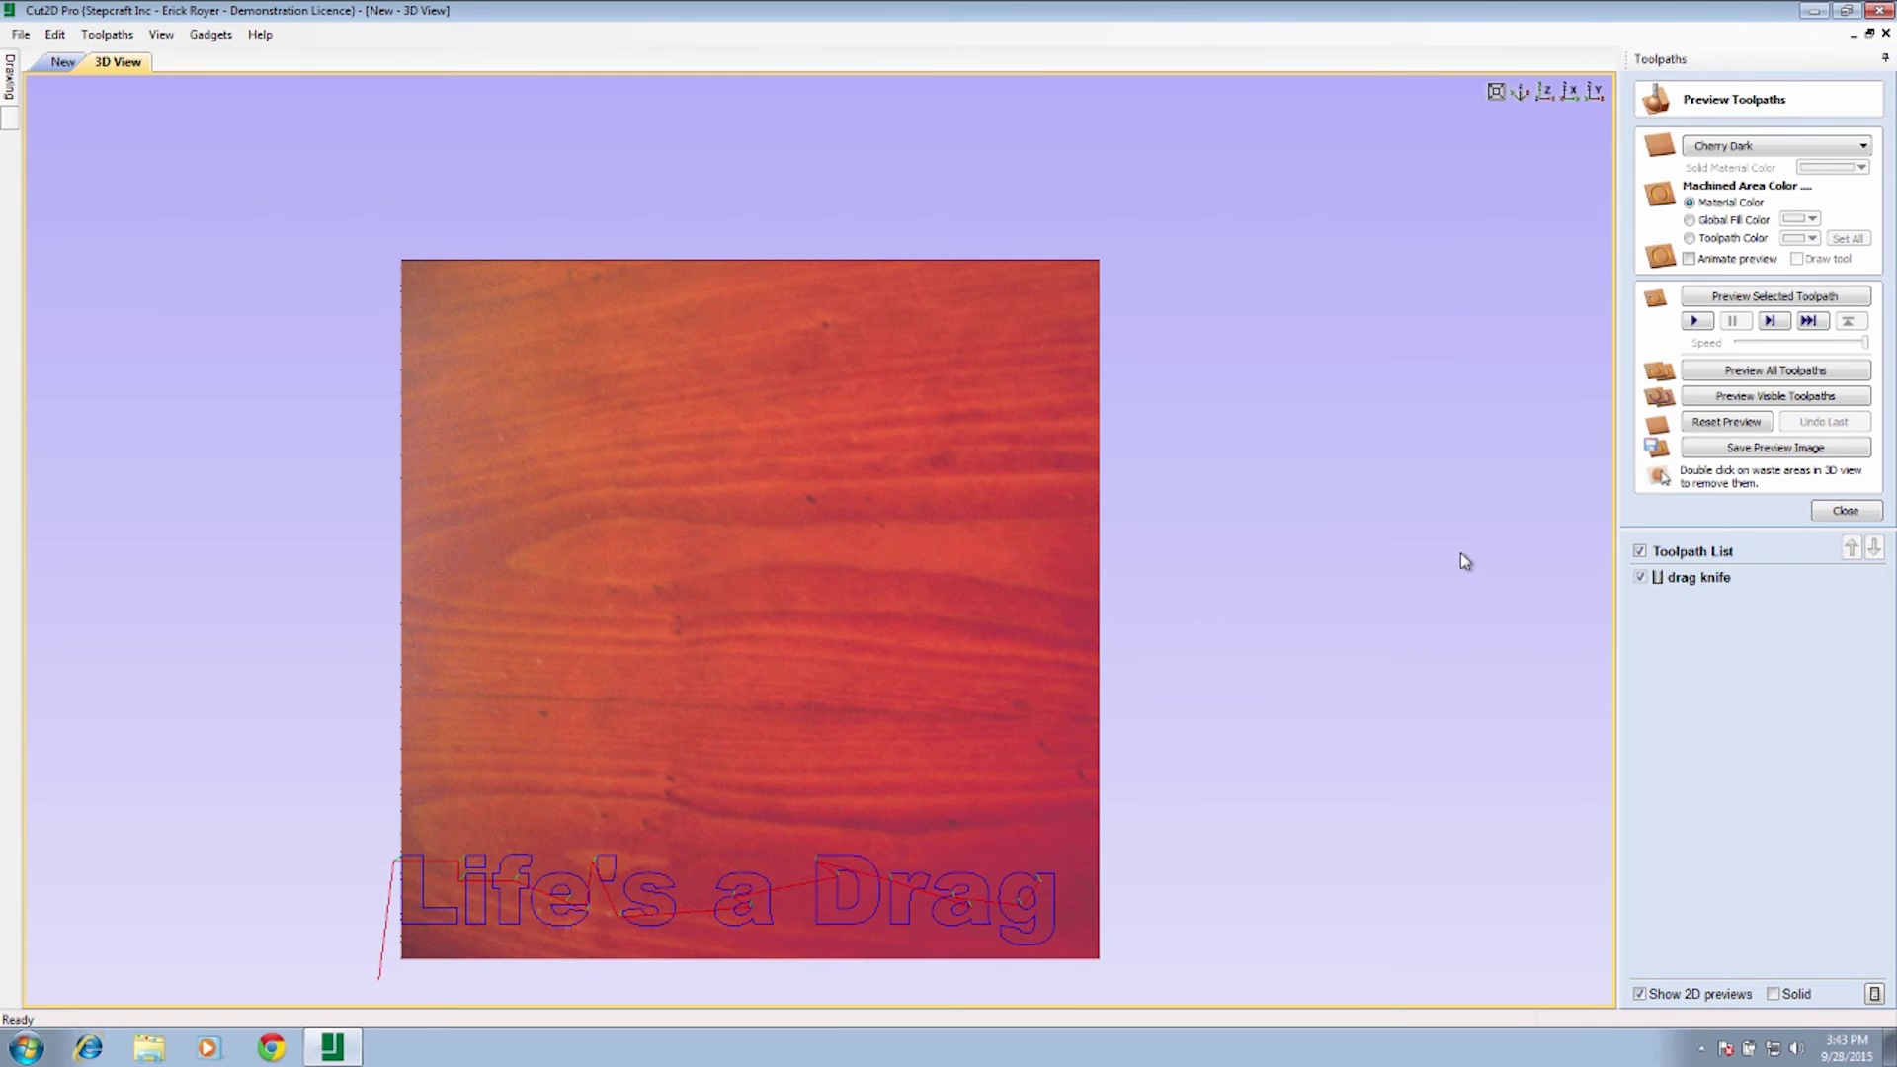
Step: Set the preview material to Yellow Plastic, reset the preview and preview all toolpaths
{"action": "left_click", "coordinate": [1755, 148]}
{"action": "left_click_drag", "start_coordinate": [1864, 307], "coordinate": [1862, 473]}
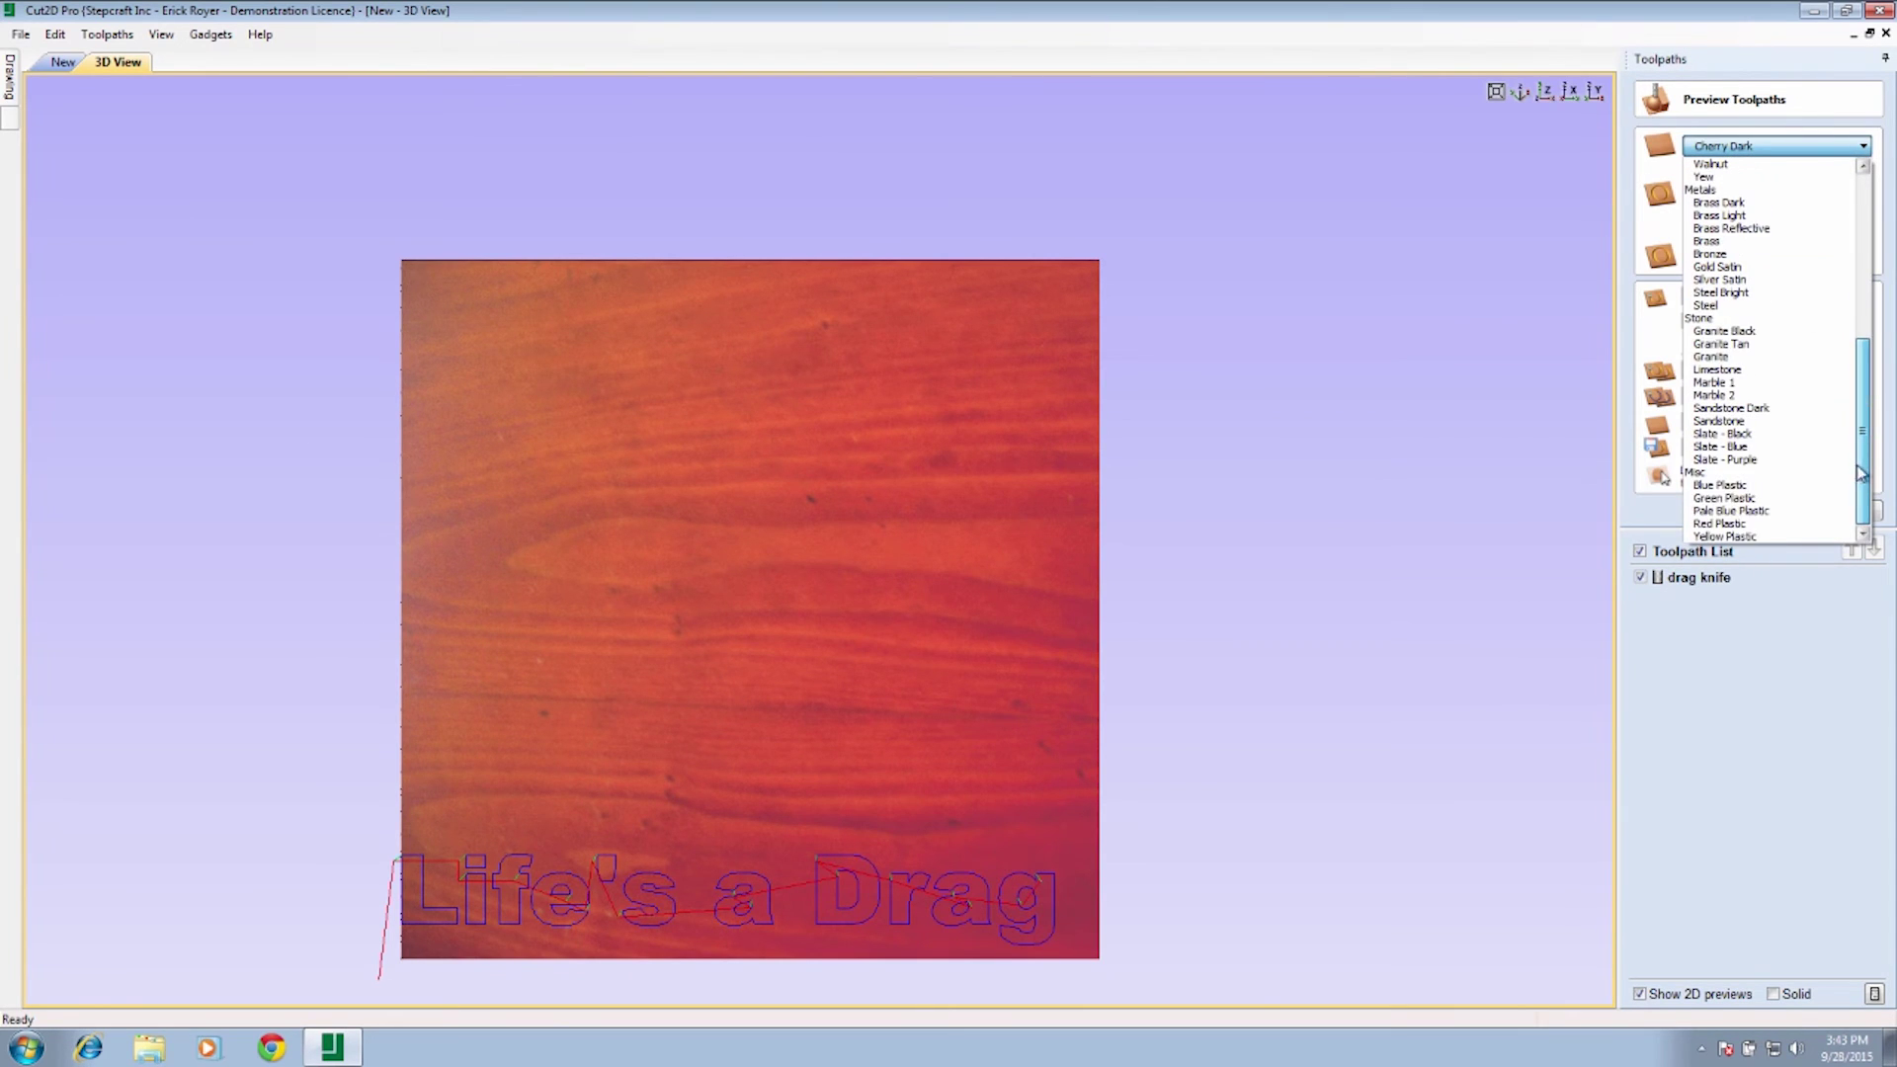
{"action": "left_click", "coordinate": [1759, 535]}
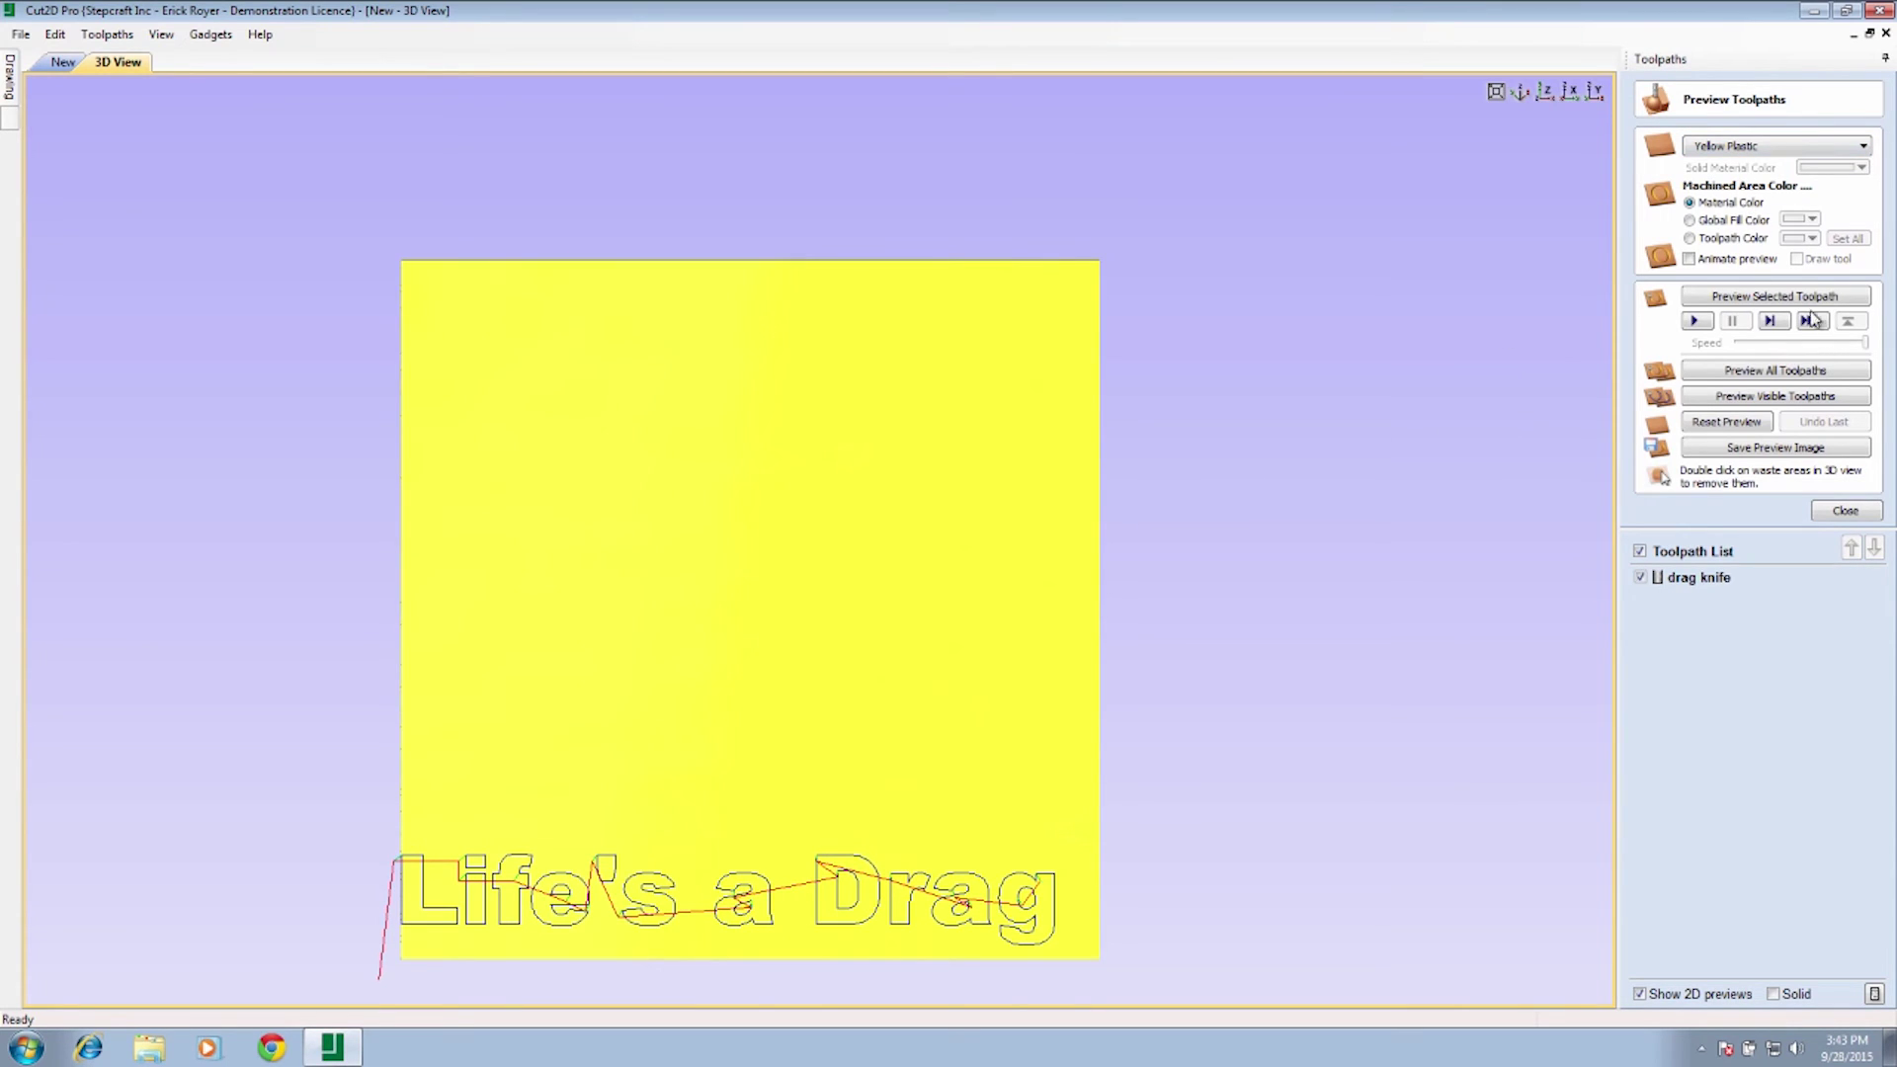
{"action": "left_click", "coordinate": [1721, 425]}
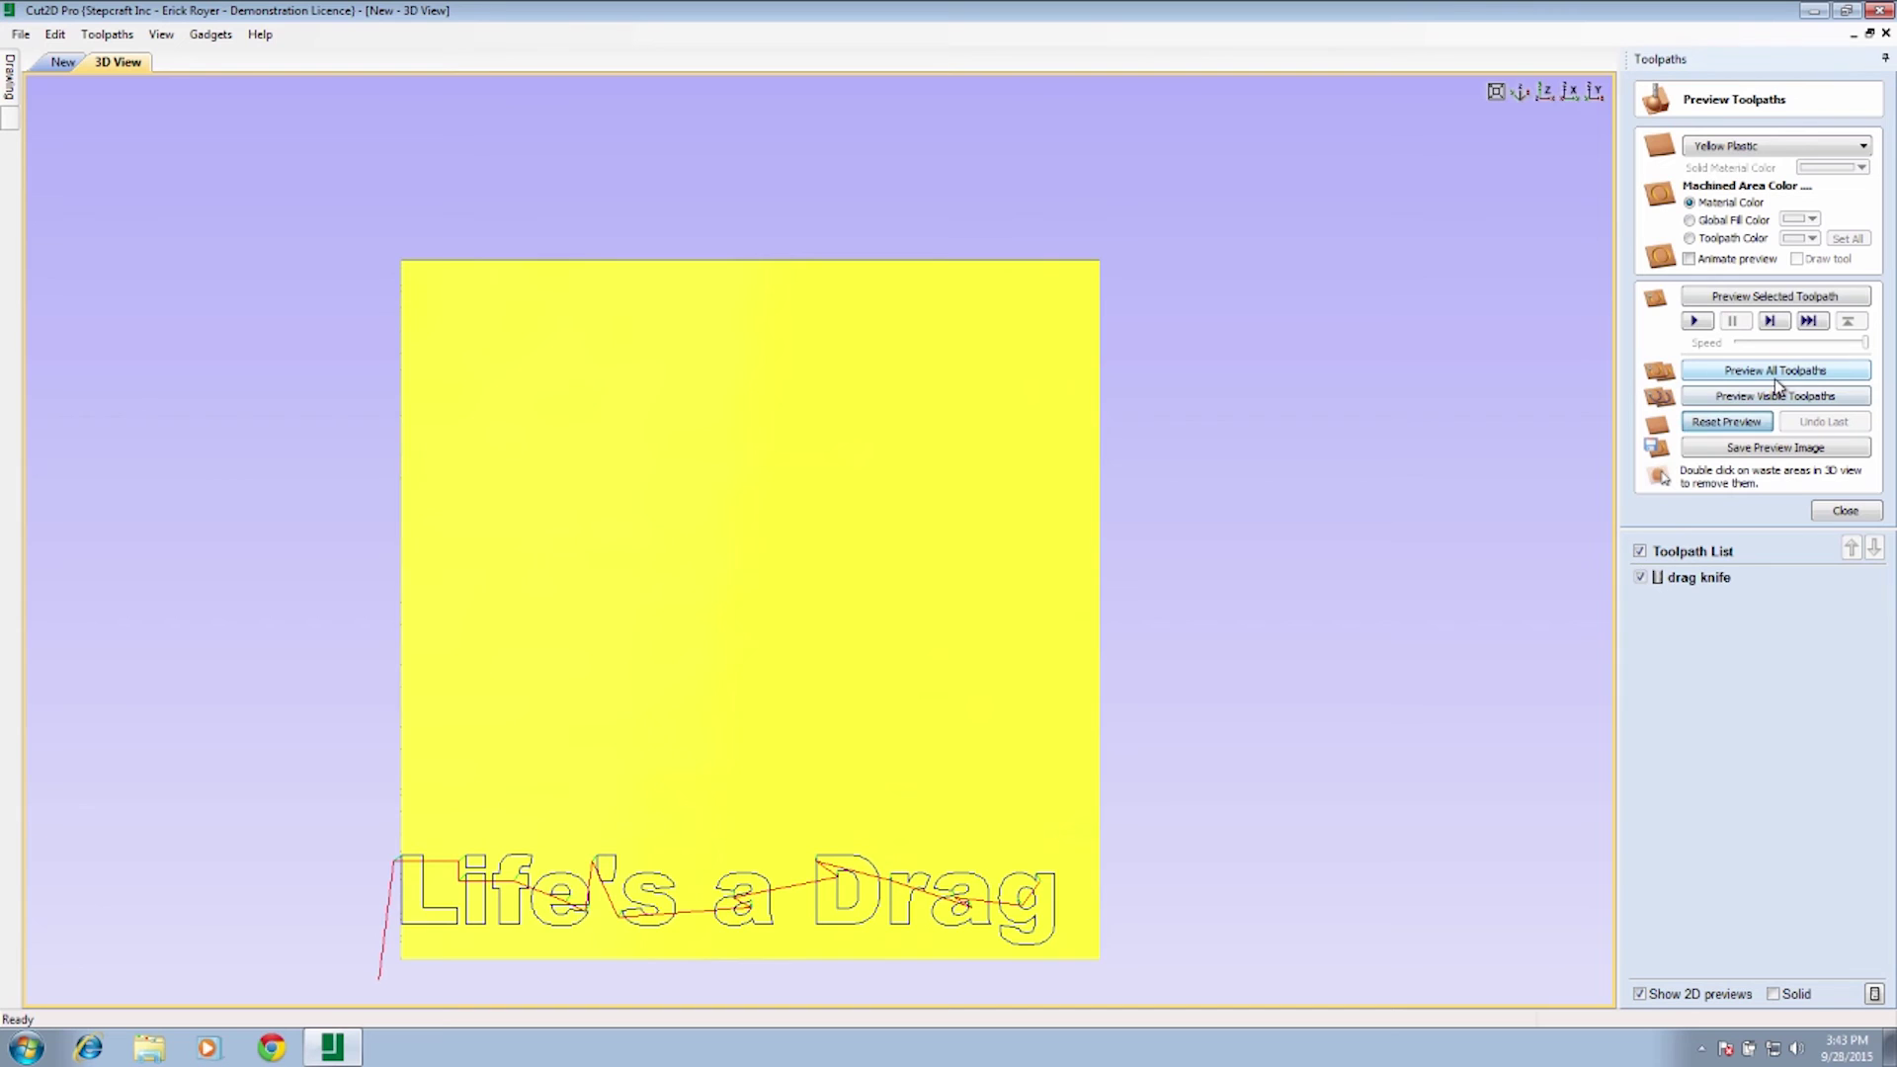
{"action": "left_click", "coordinate": [1755, 372]}
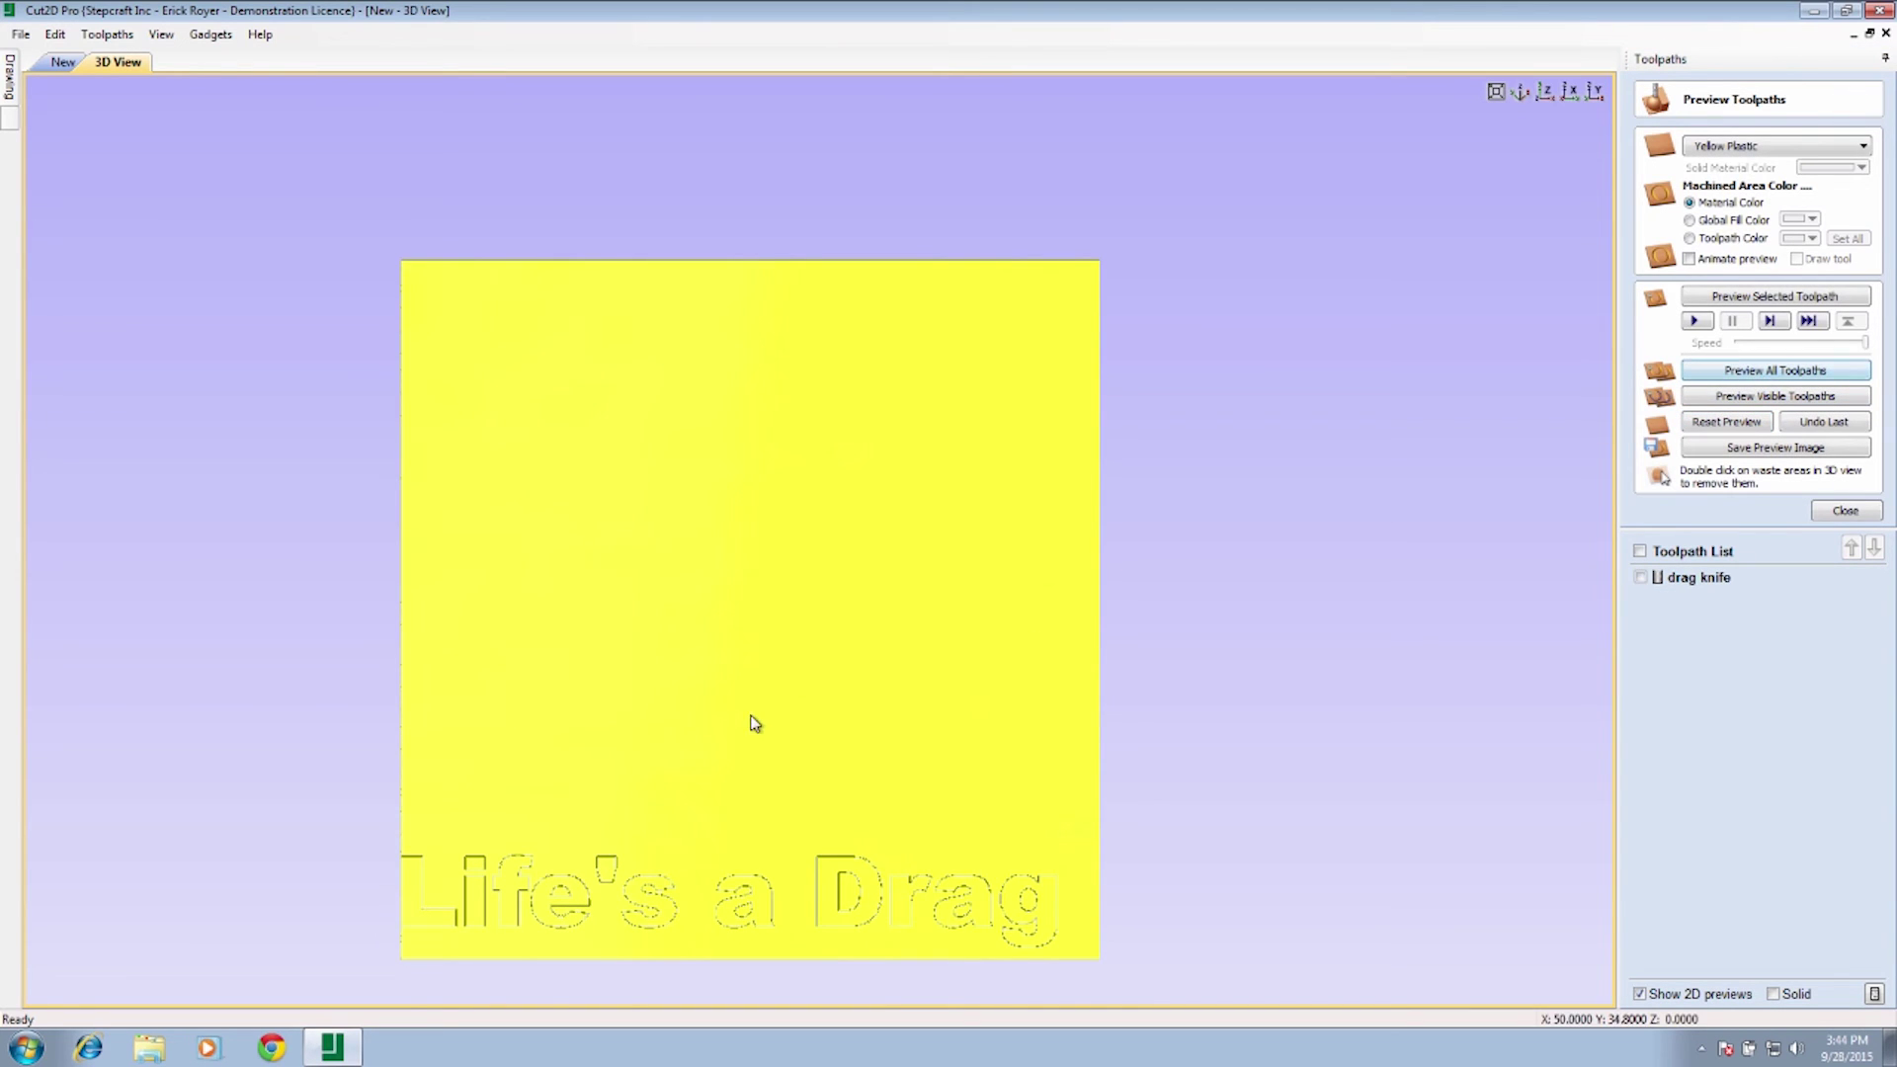
Step: Inspect the simulated cut at an angle, close the toolpath preview and tick the drag knife toolpath for output
{"action": "left_click_drag", "start_coordinate": [817, 702], "coordinate": [1043, 607]}
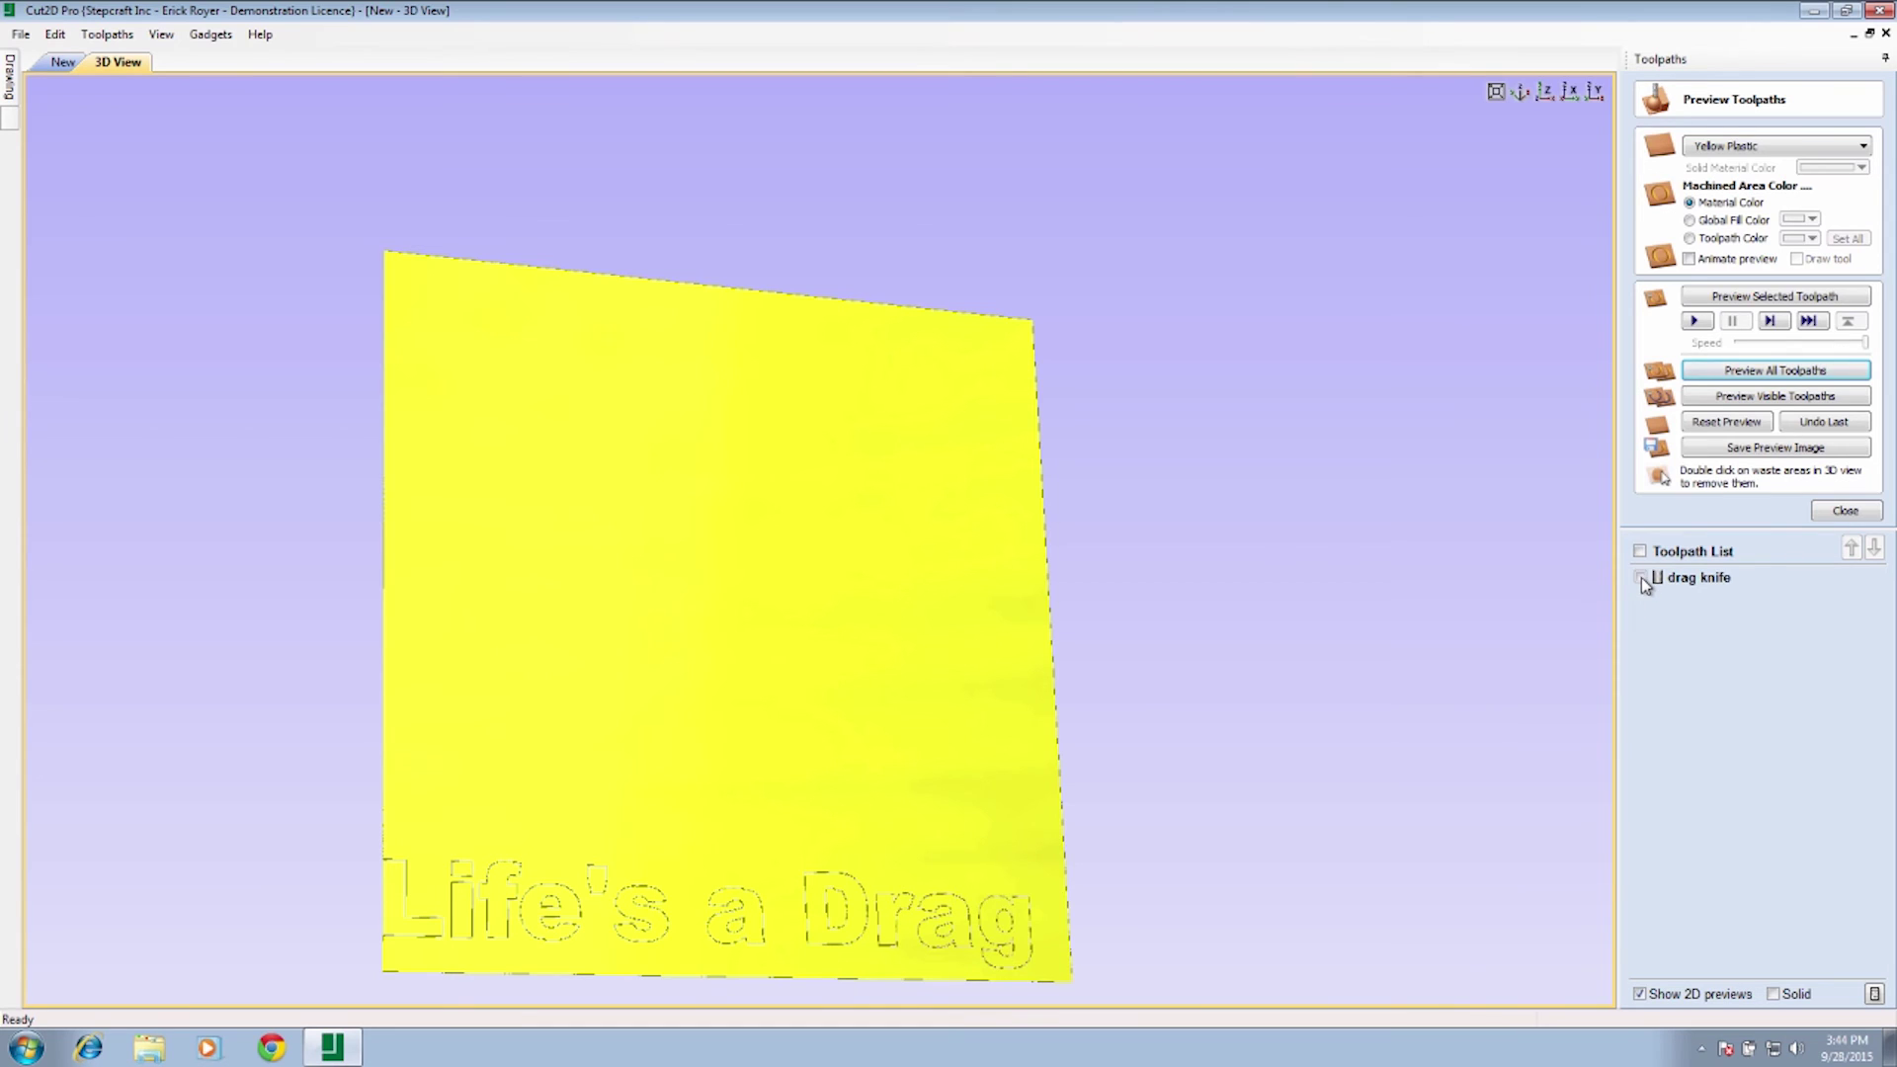
{"action": "left_click", "coordinate": [1844, 512]}
{"action": "right_click", "coordinate": [1642, 387]}
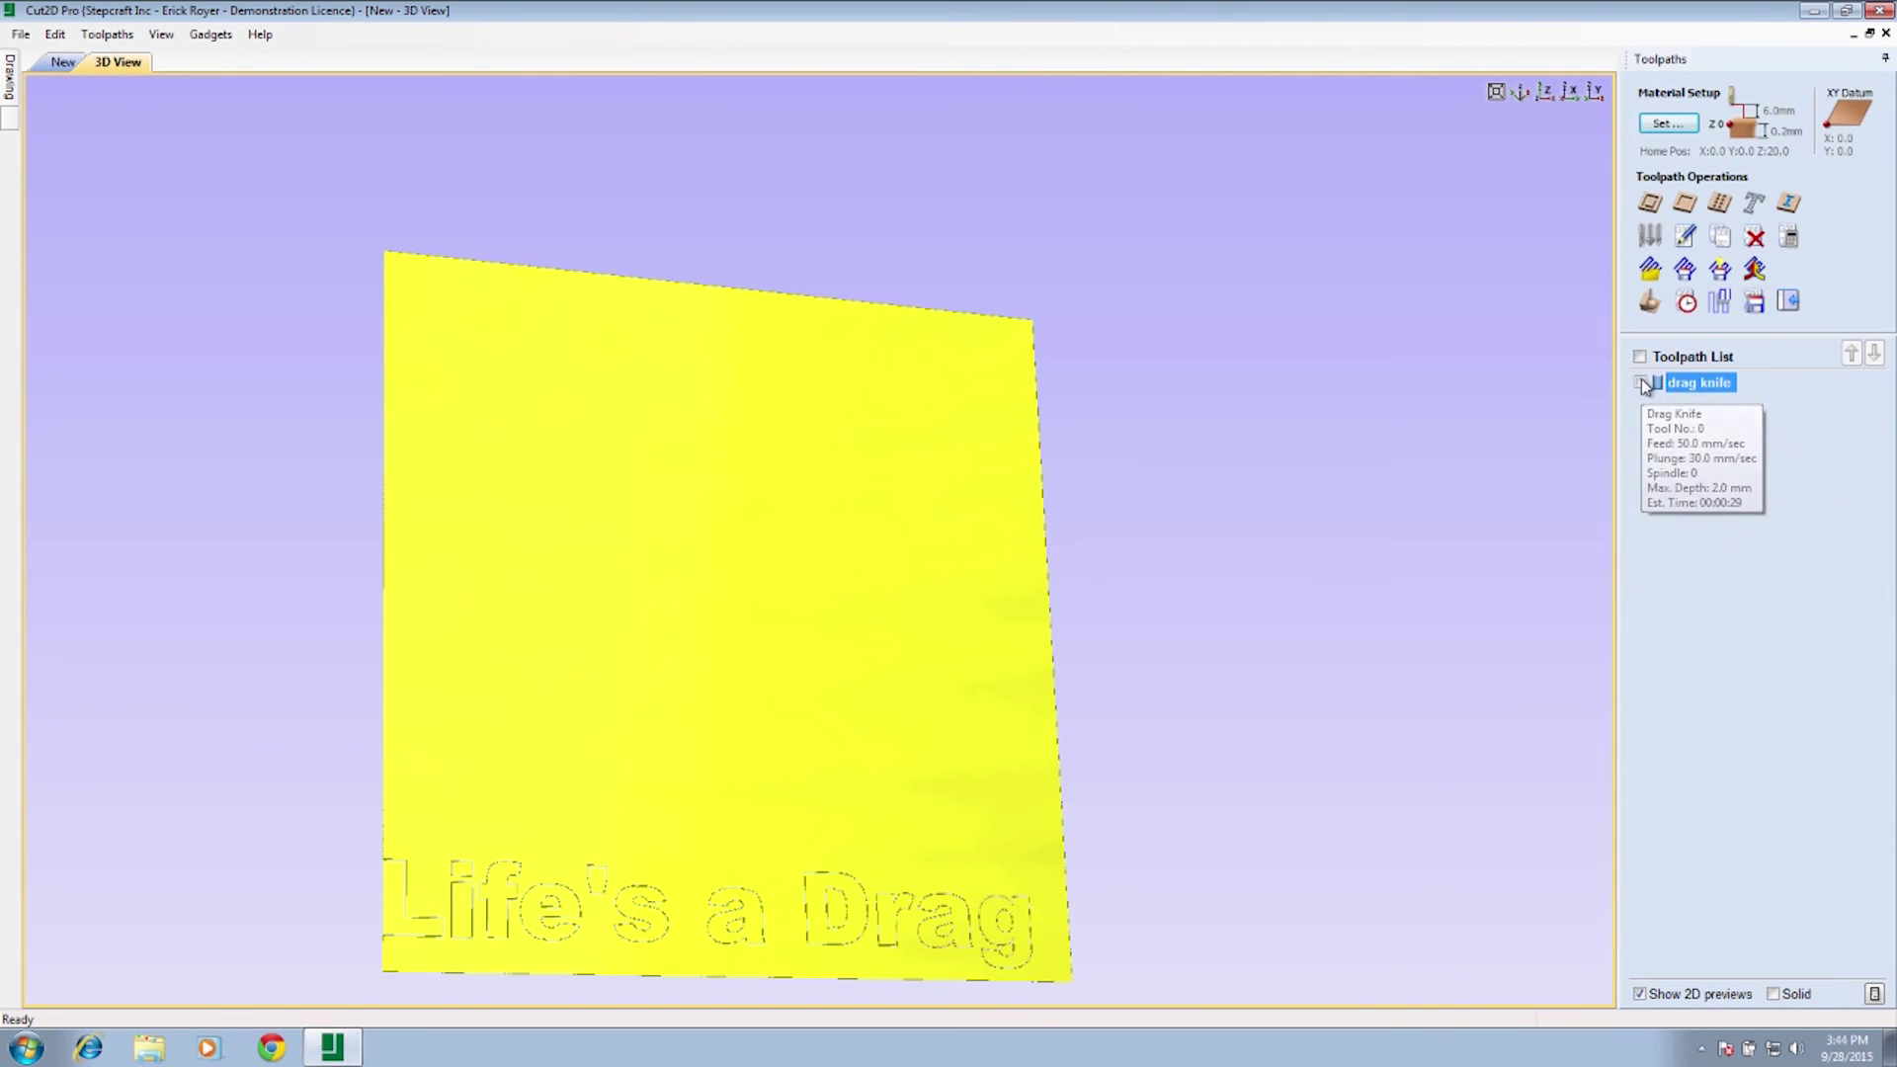
{"action": "left_click", "coordinate": [1640, 383]}
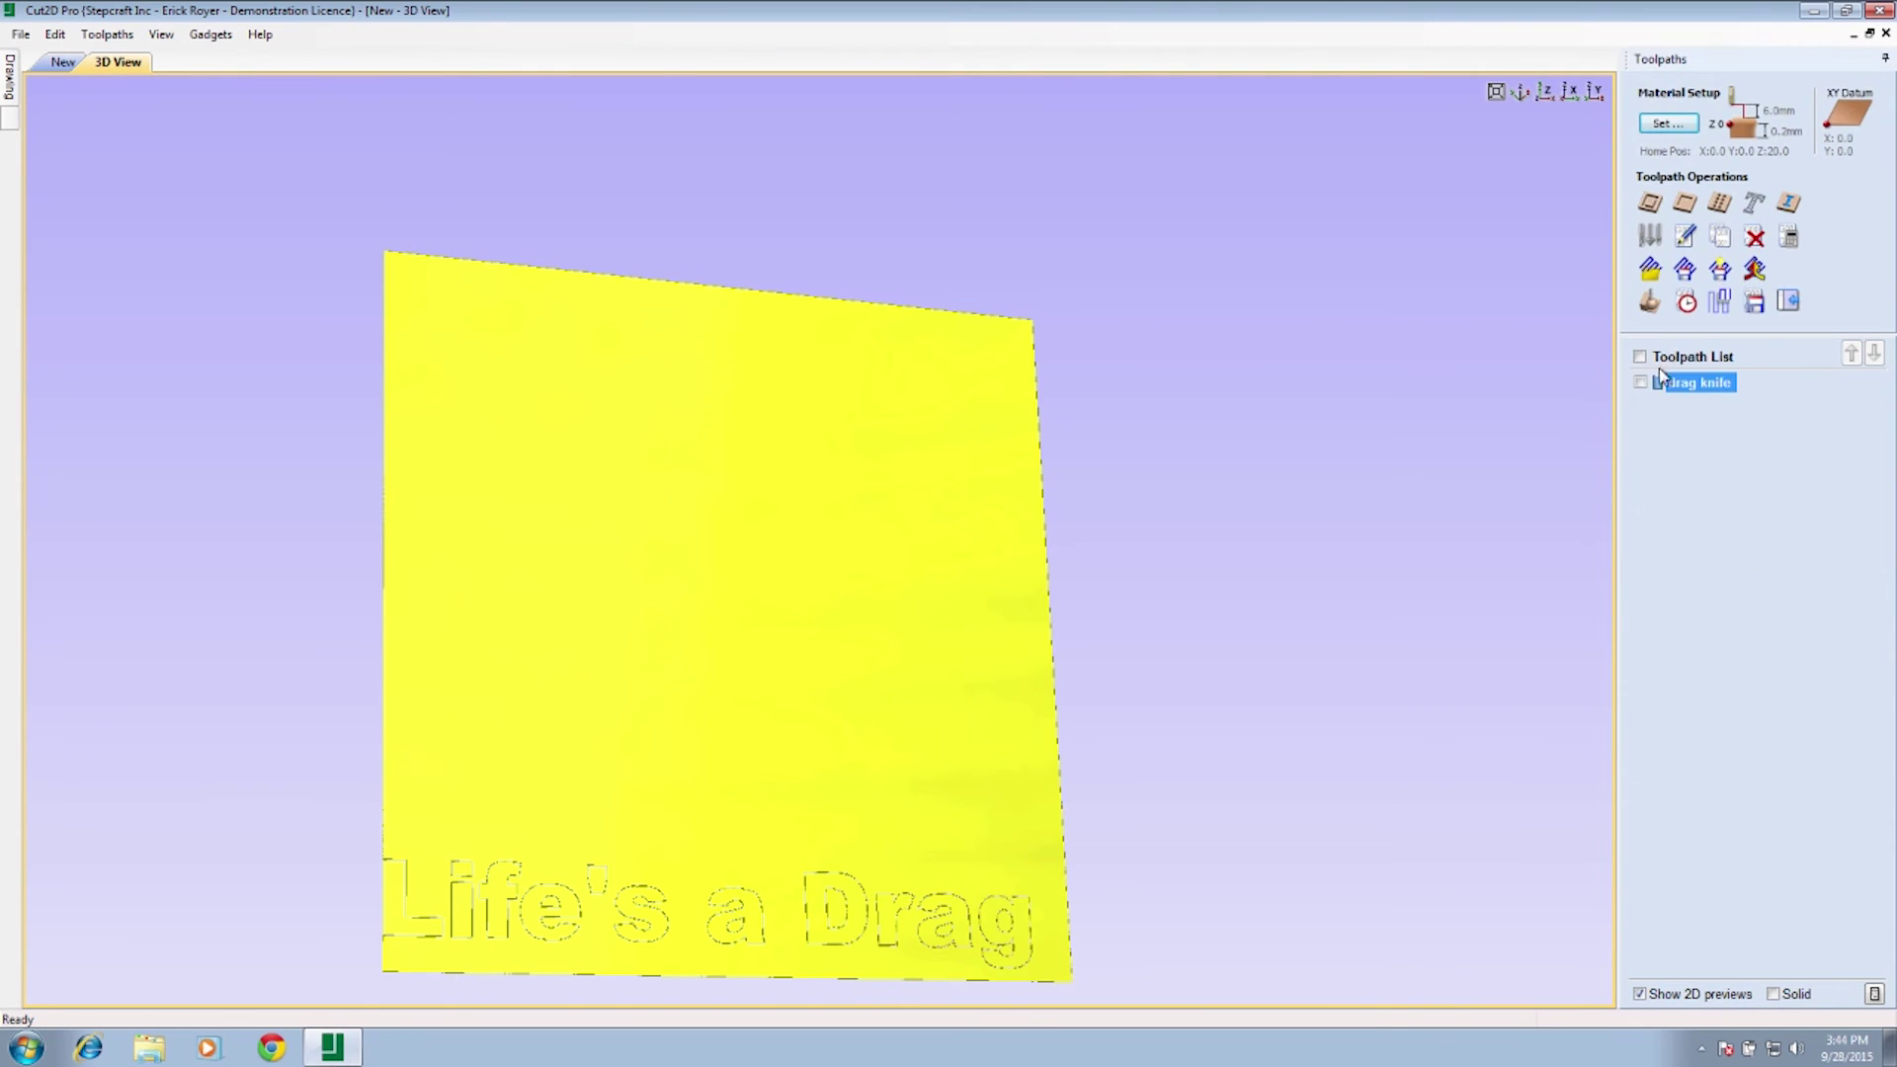
Step: Save the drag knife toolpath to the Desktop with the Mach2/3 Arcs (mm) (*.txt) post processor, extending the file name "drag knife"
{"action": "left_click", "coordinate": [1753, 306]}
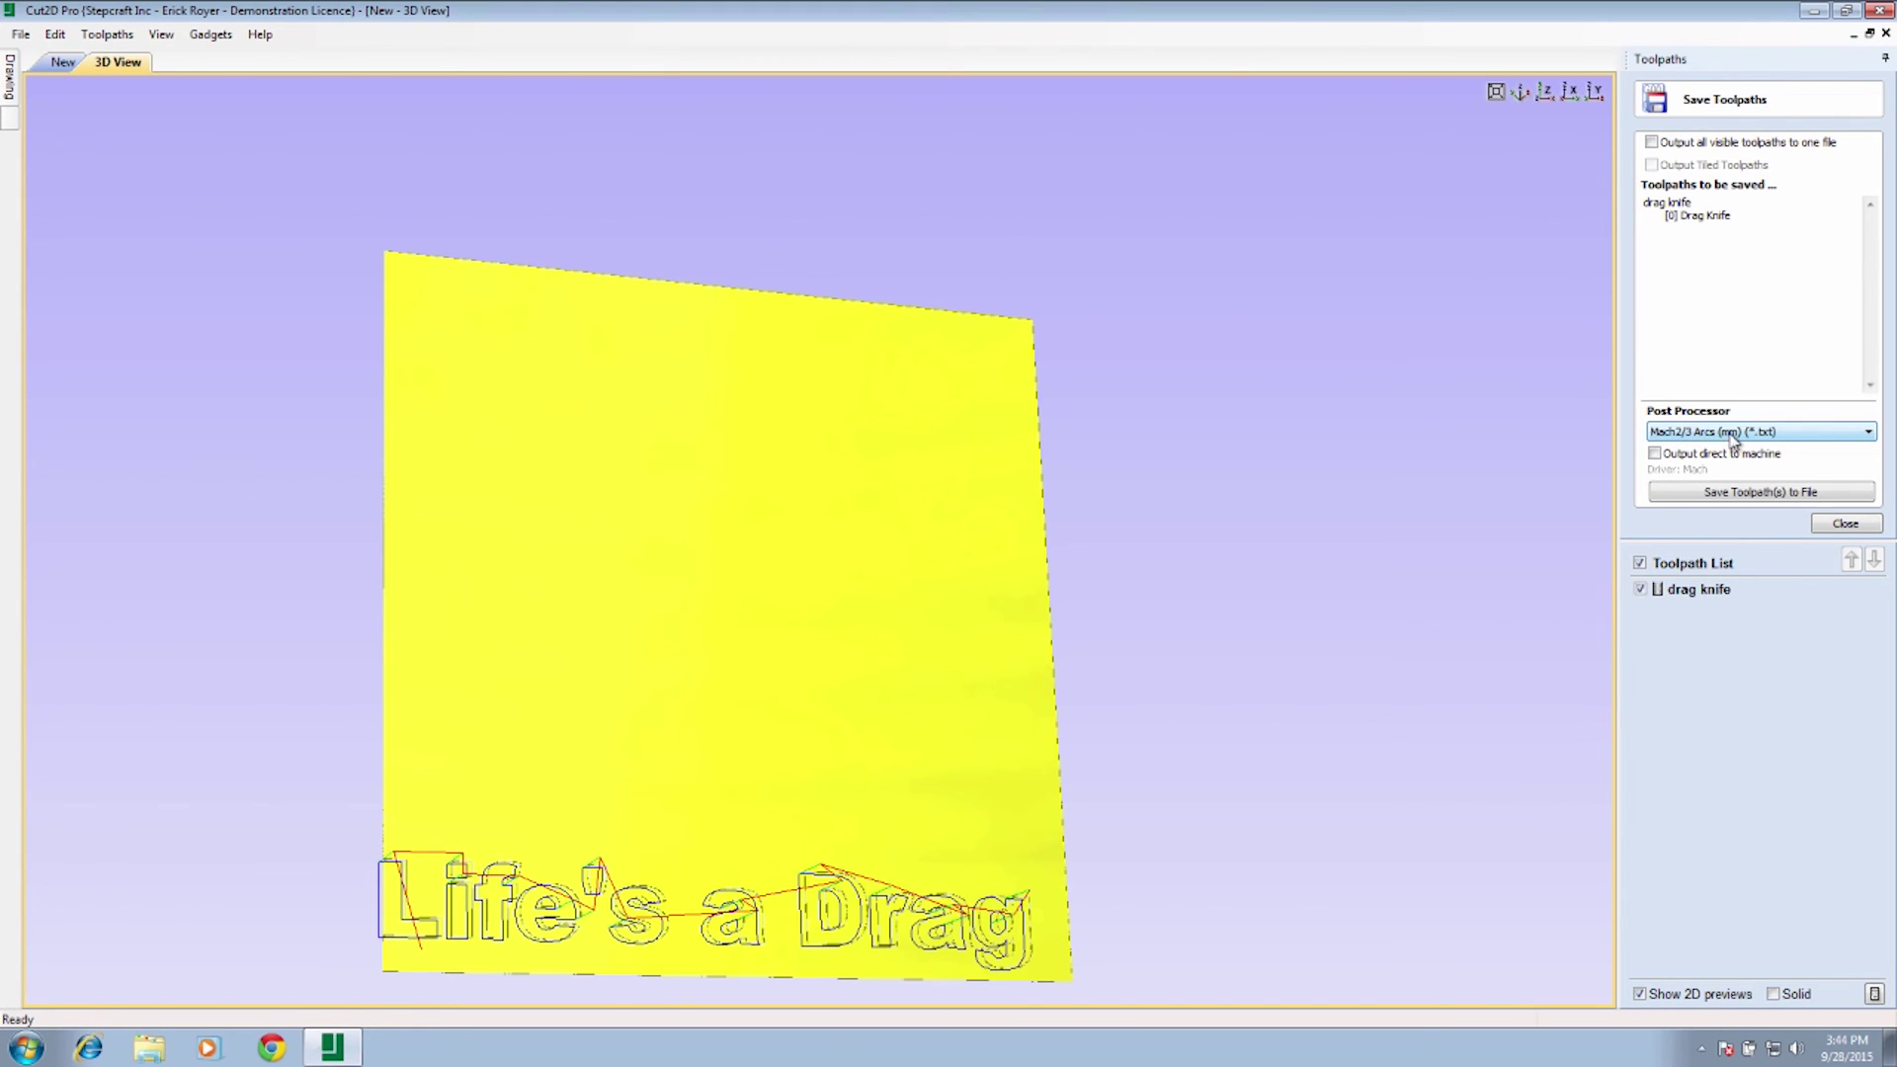
{"action": "left_click", "coordinate": [1769, 494]}
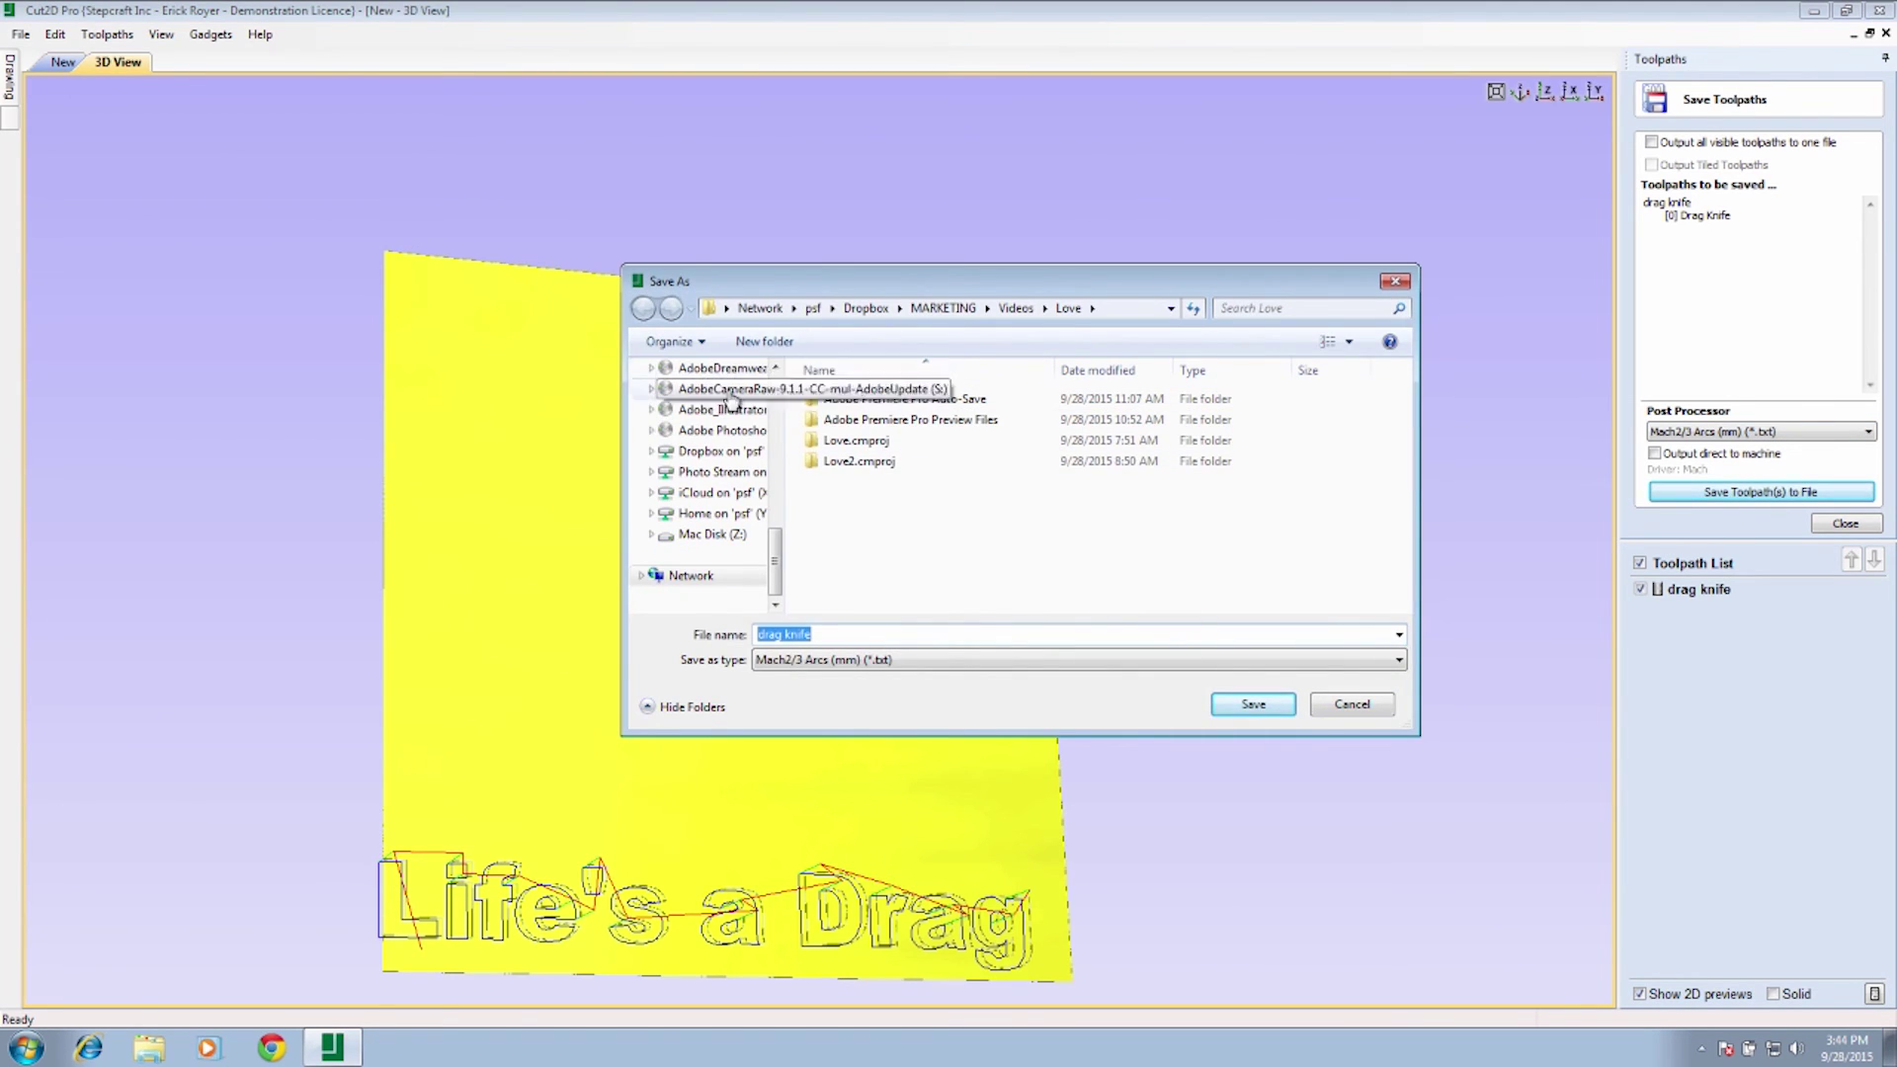
{"action": "scroll", "coordinate": [788, 501], "scroll_direction": "up", "scroll_amount": 1}
{"action": "scroll", "coordinate": [788, 501], "scroll_direction": "up", "scroll_amount": 5}
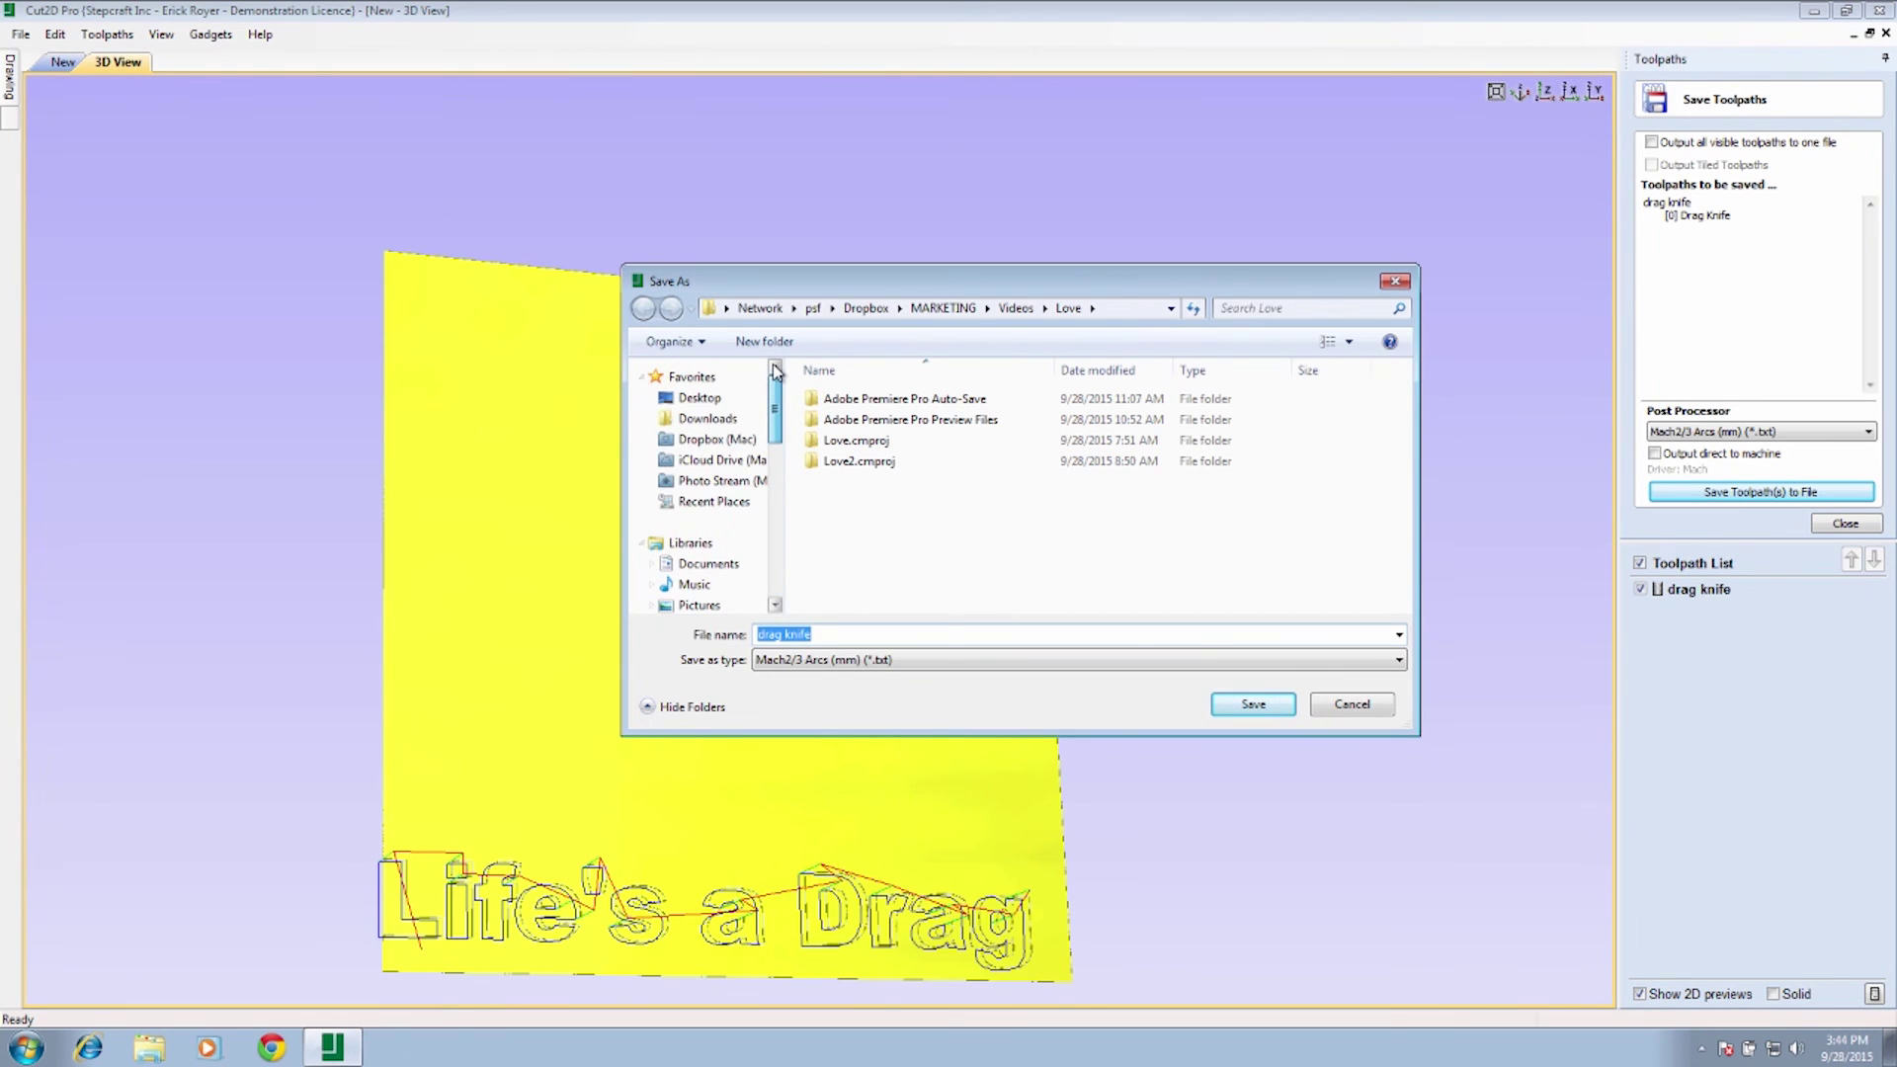
{"action": "left_click", "coordinate": [700, 397]}
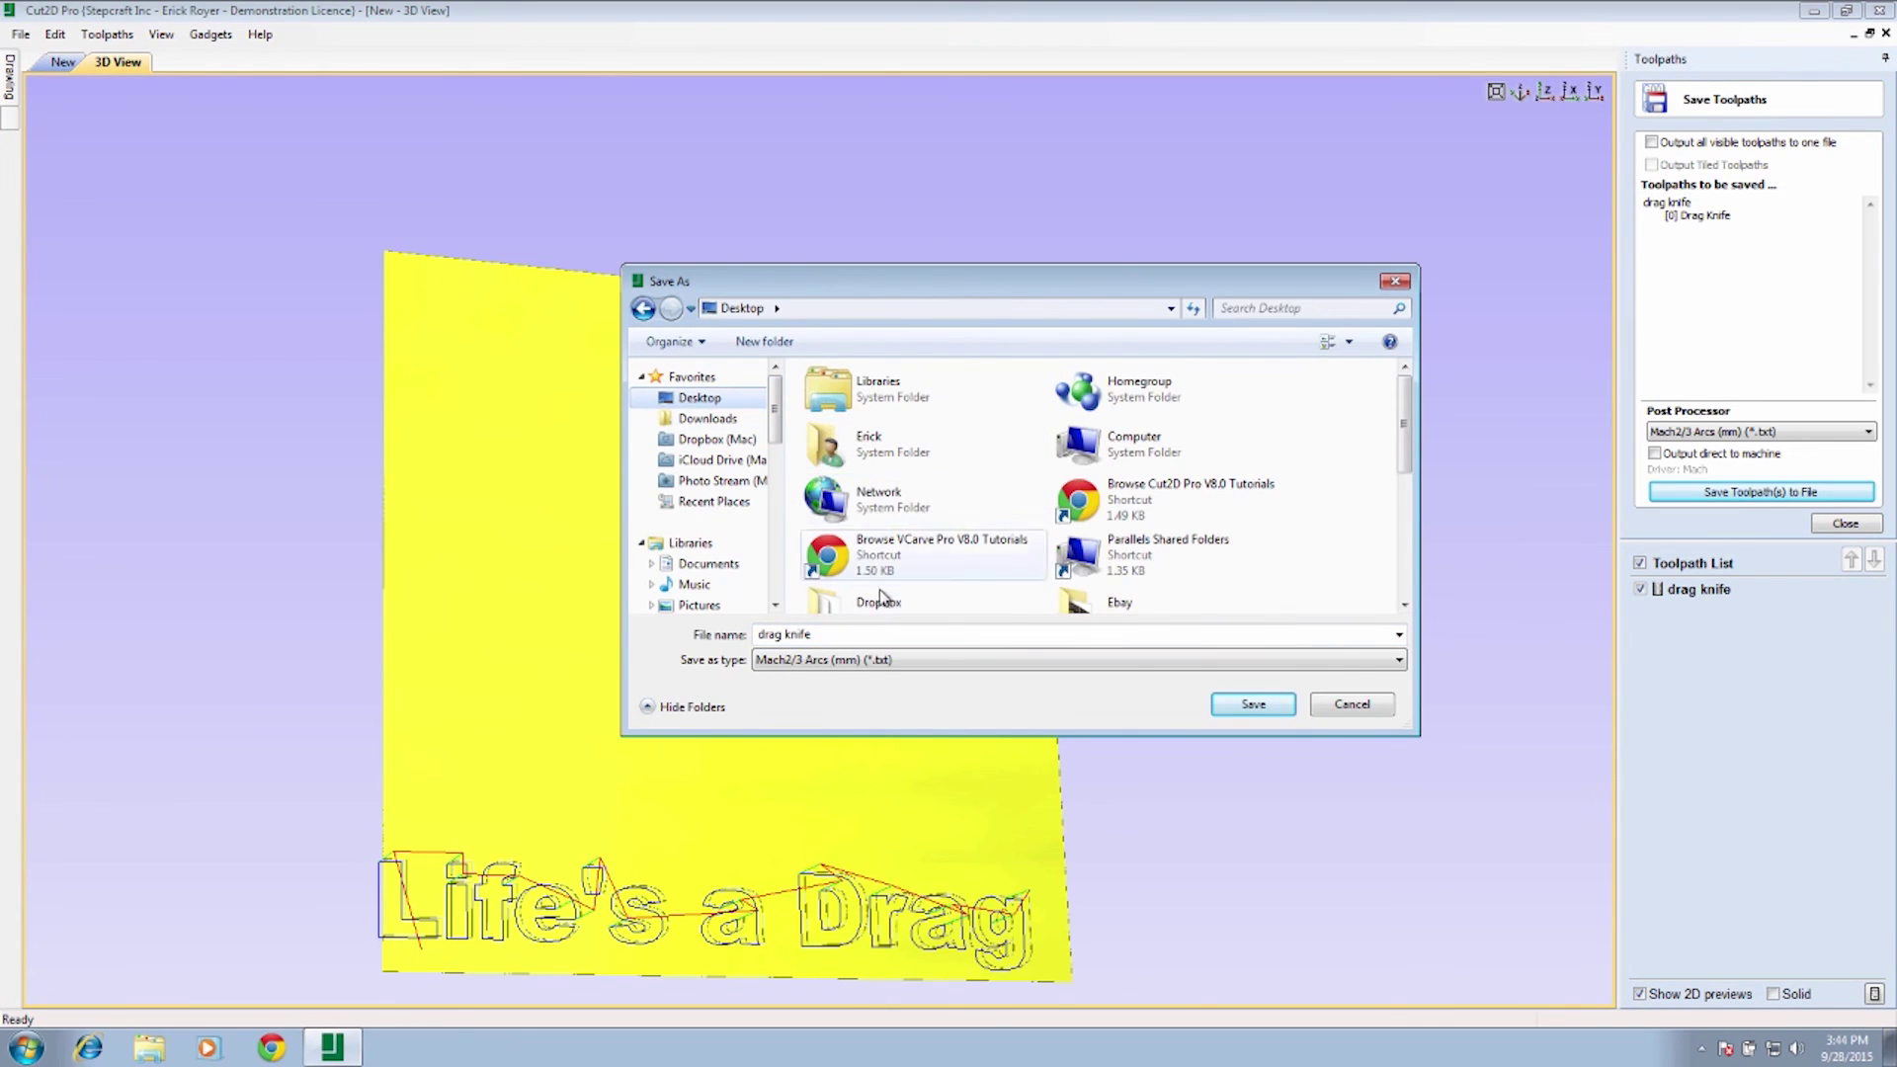
{"action": "left_click", "coordinate": [840, 635]}
{"action": "left_click", "coordinate": [840, 636]}
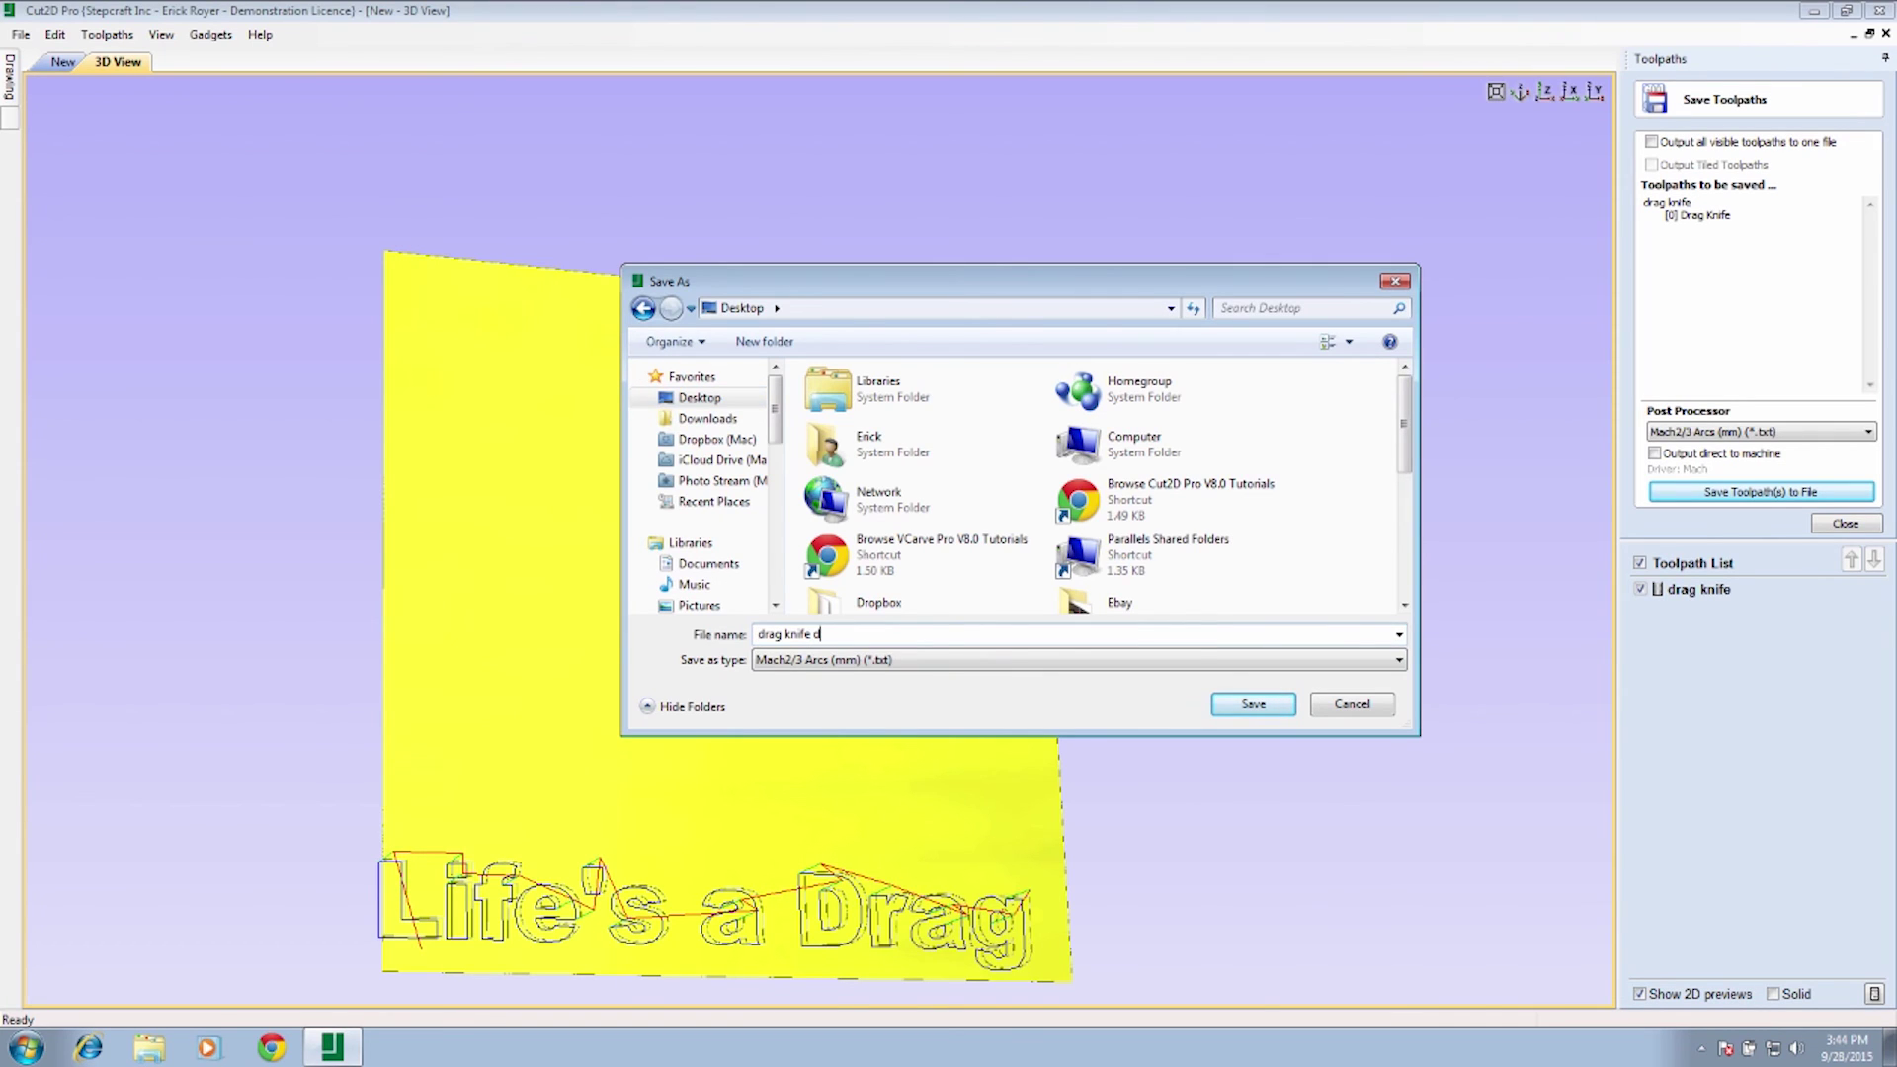
{"action": "left_click", "coordinate": [1255, 705]}
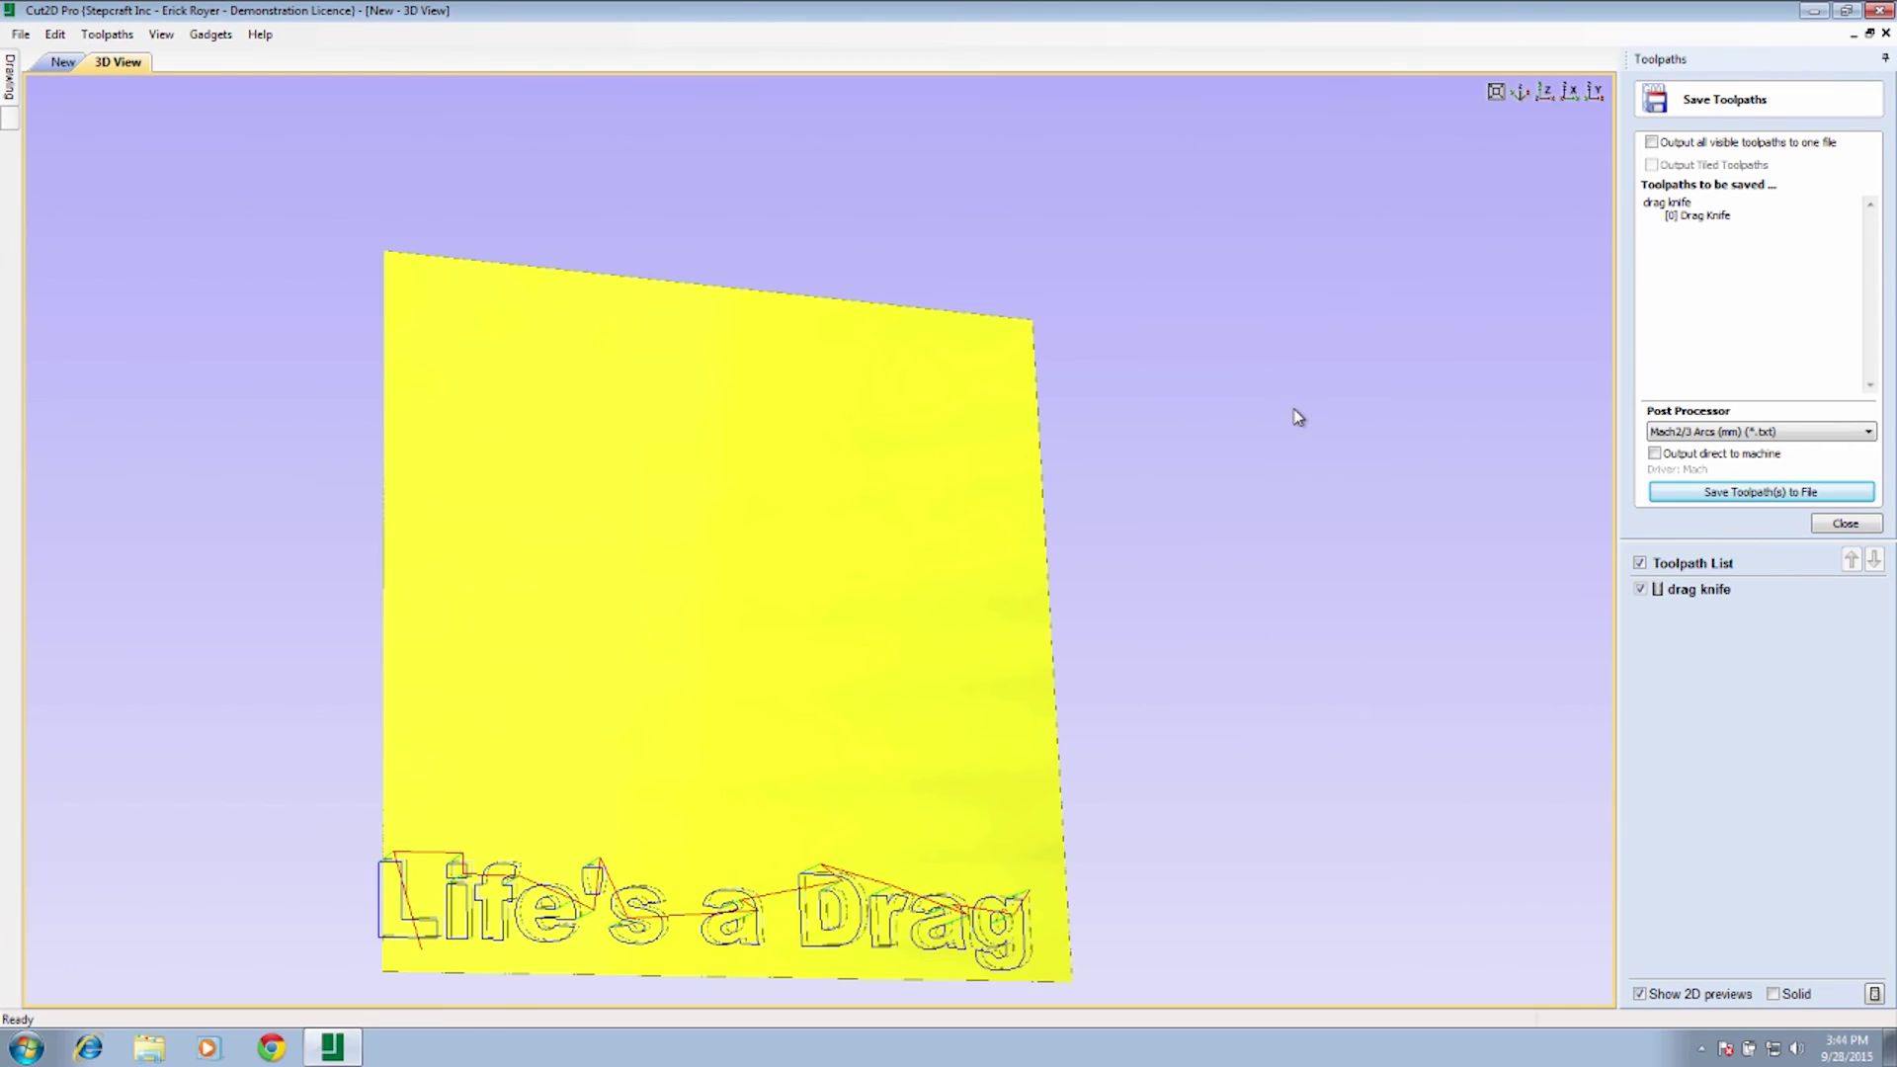